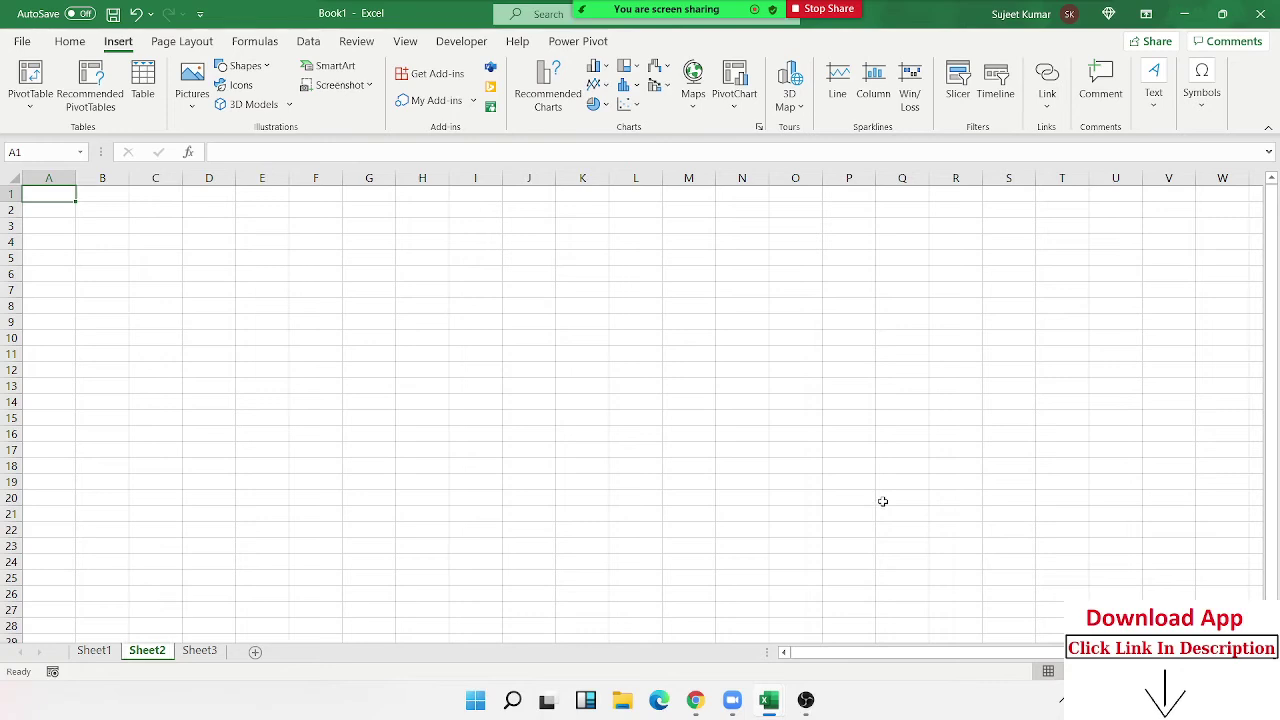
- Embed a new blank Microsoft PowerPoint Presentation object on Sheet2 through the Object dialog
left_click(1160, 107)
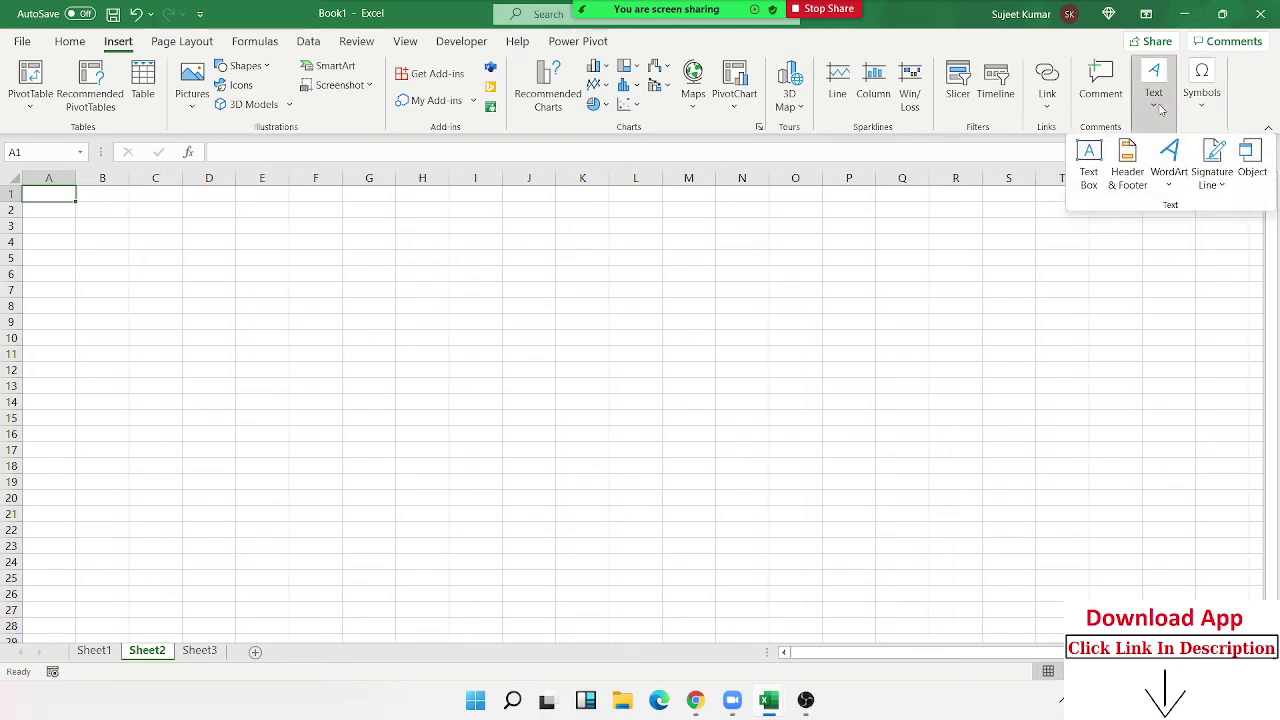
left_click(1247, 155)
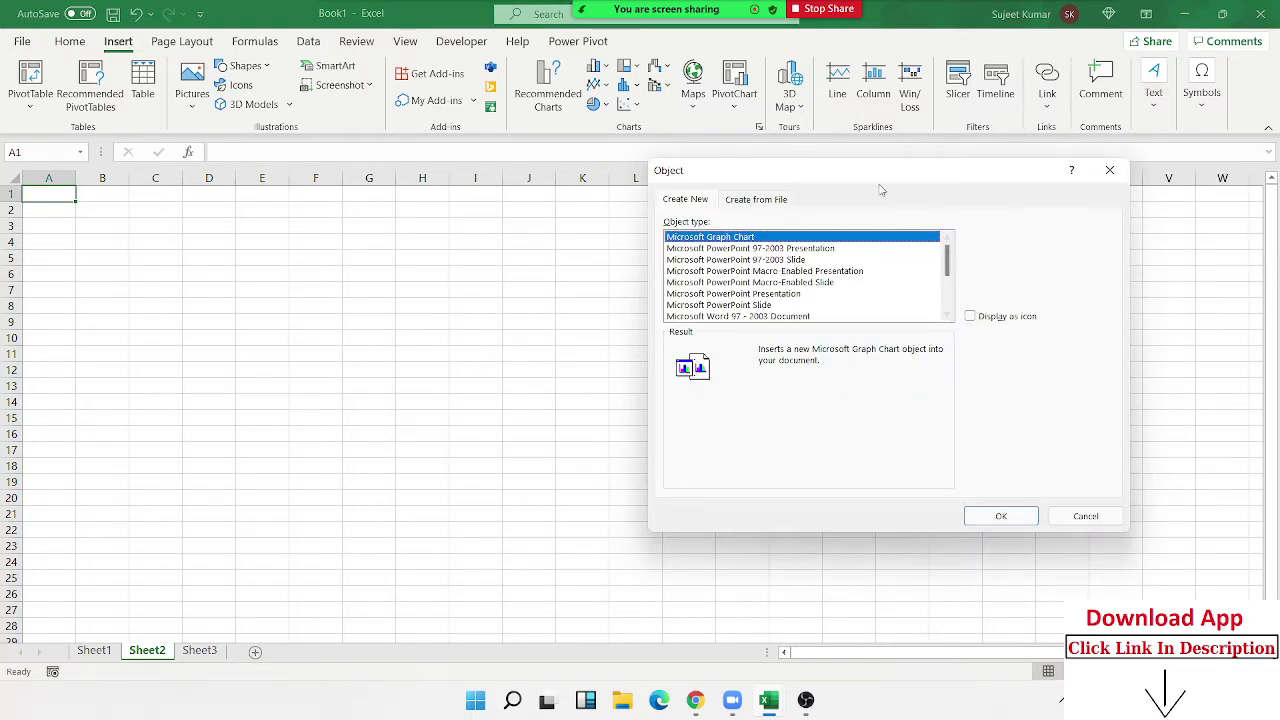
left_click_drag(881, 169, 535, 181)
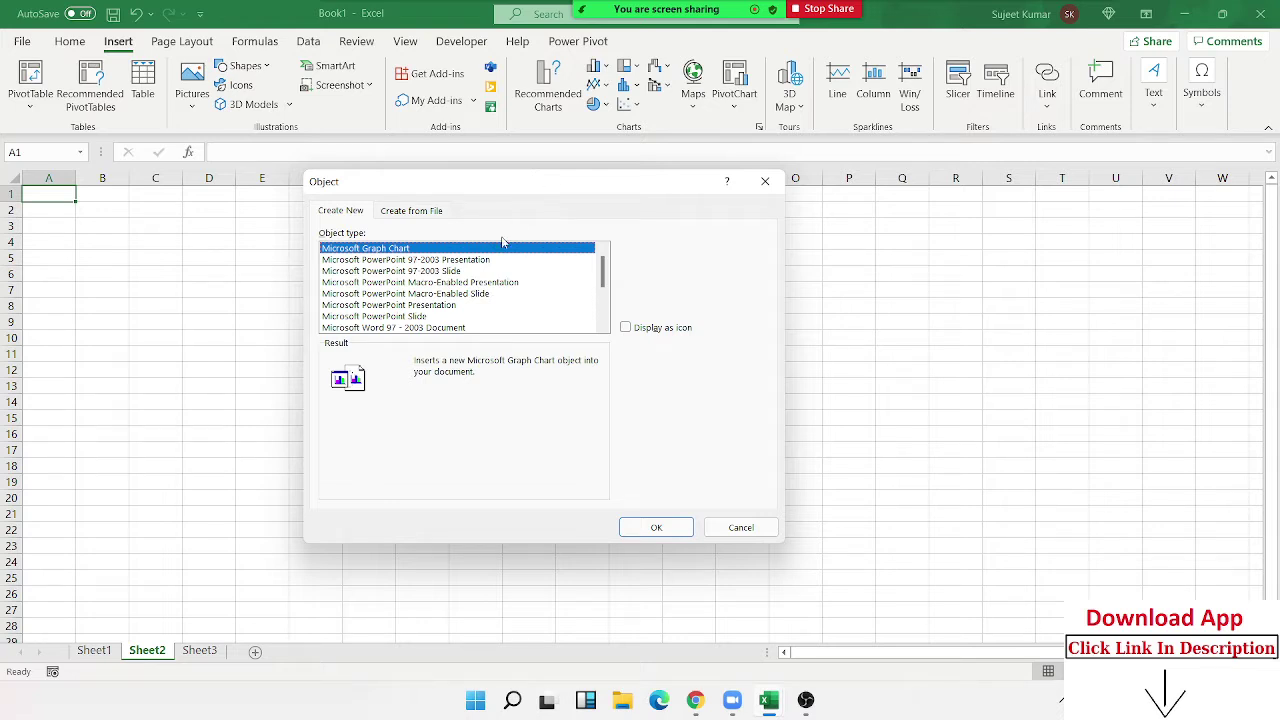
left_click(413, 317)
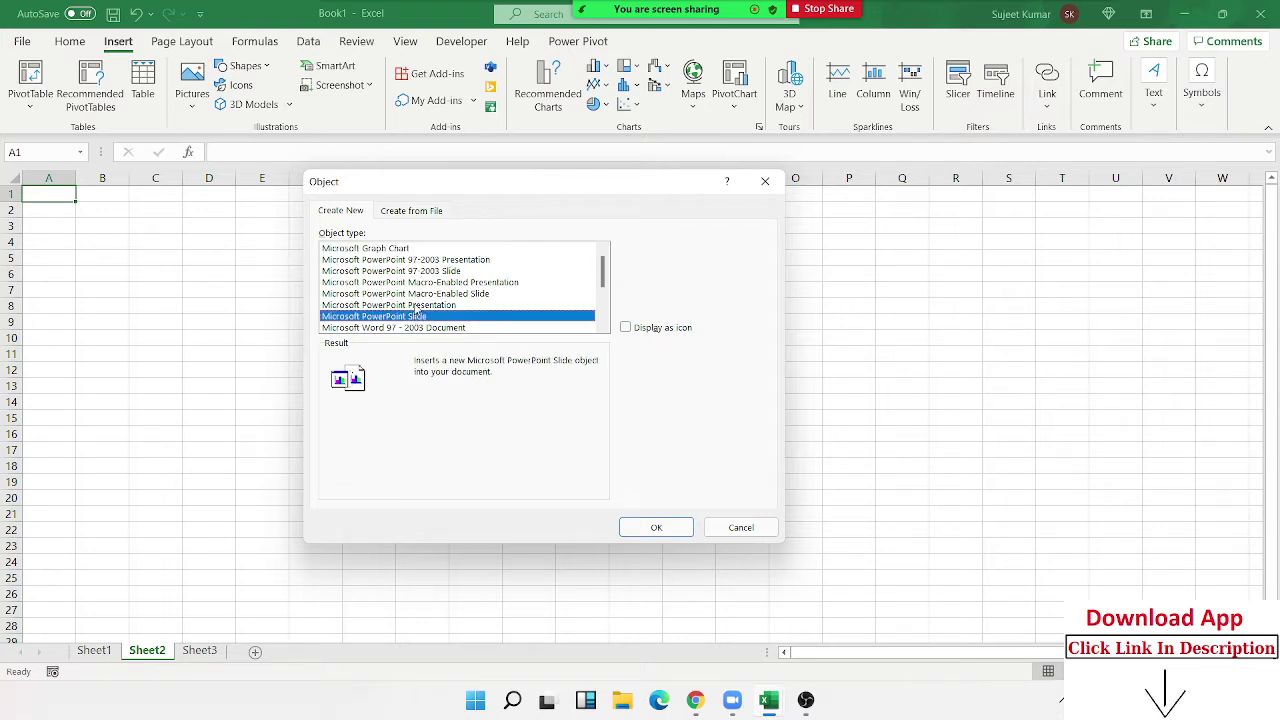
left_click(416, 306)
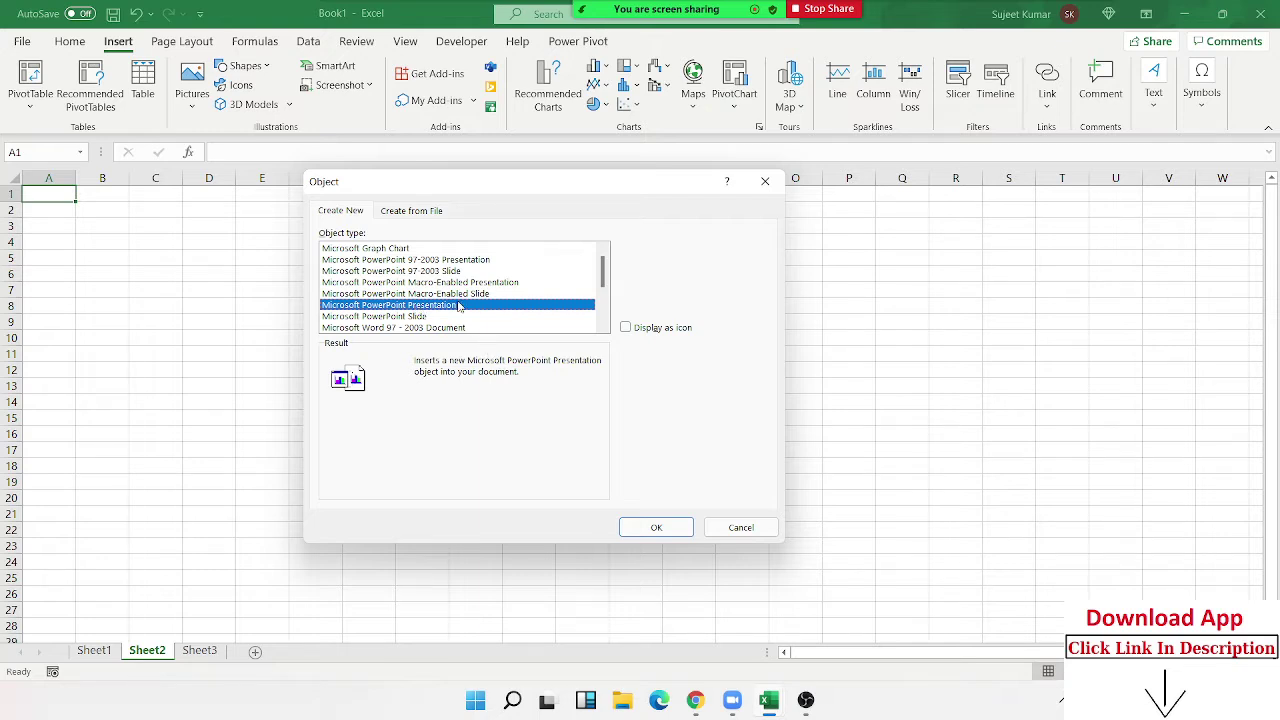
left_click(668, 527)
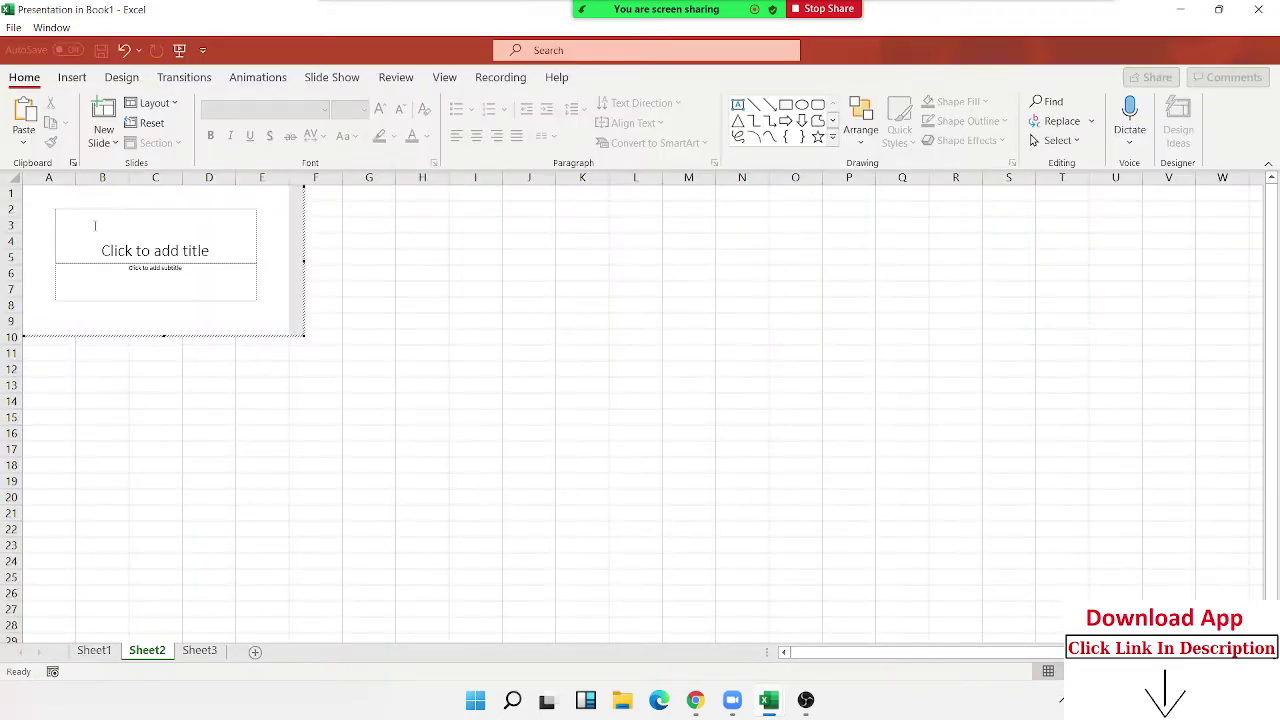
- Delete the title and subtitle placeholders from the embedded slide
left_click(100, 206)
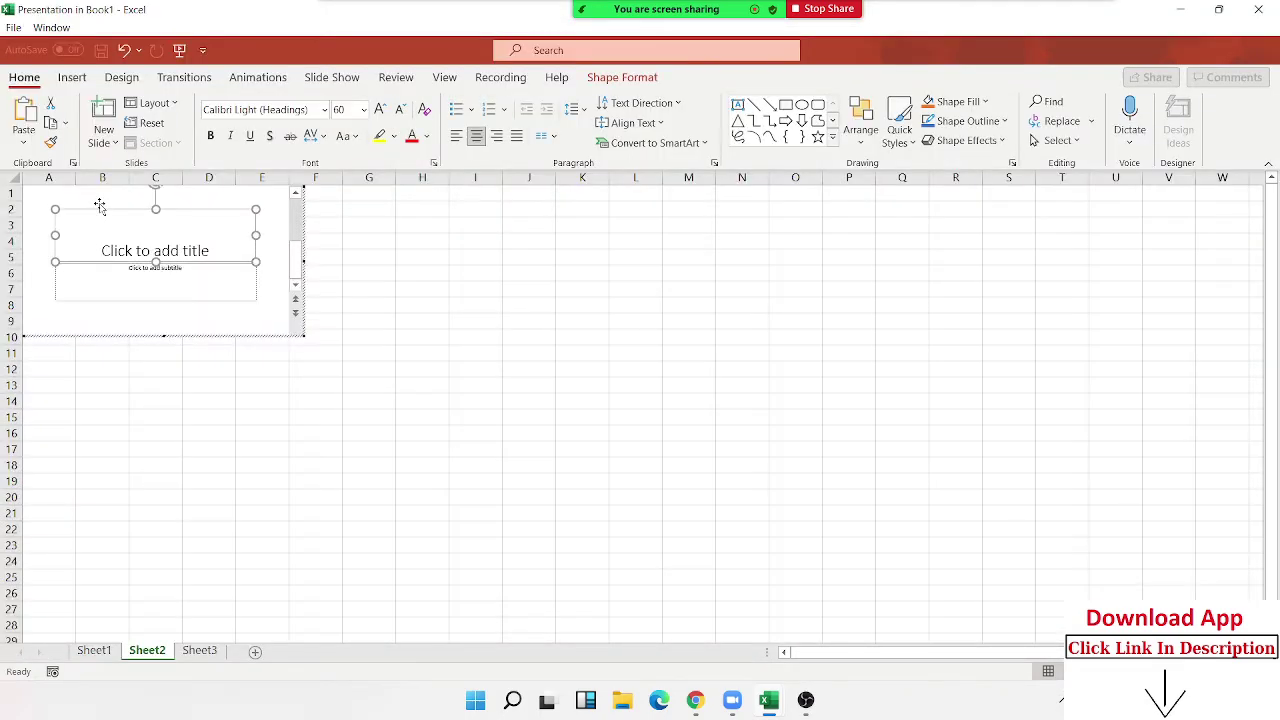
key("Delete")
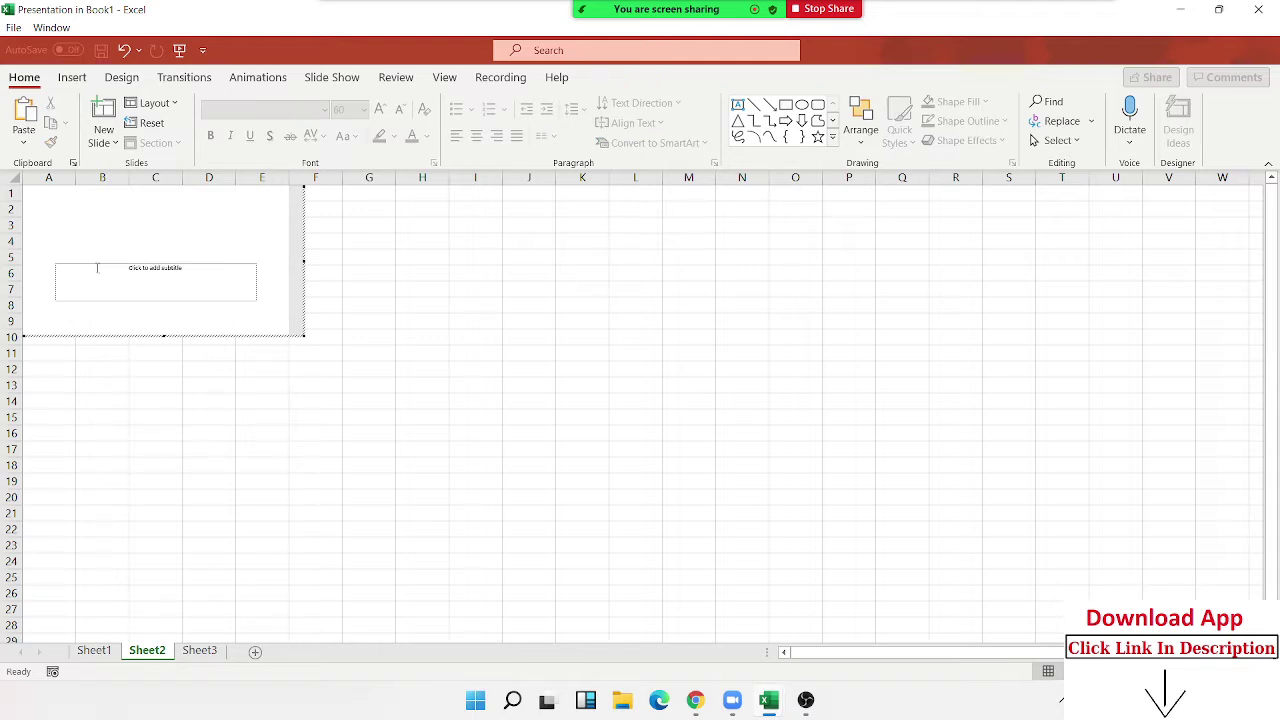
left_click(96, 263)
key("Delete")
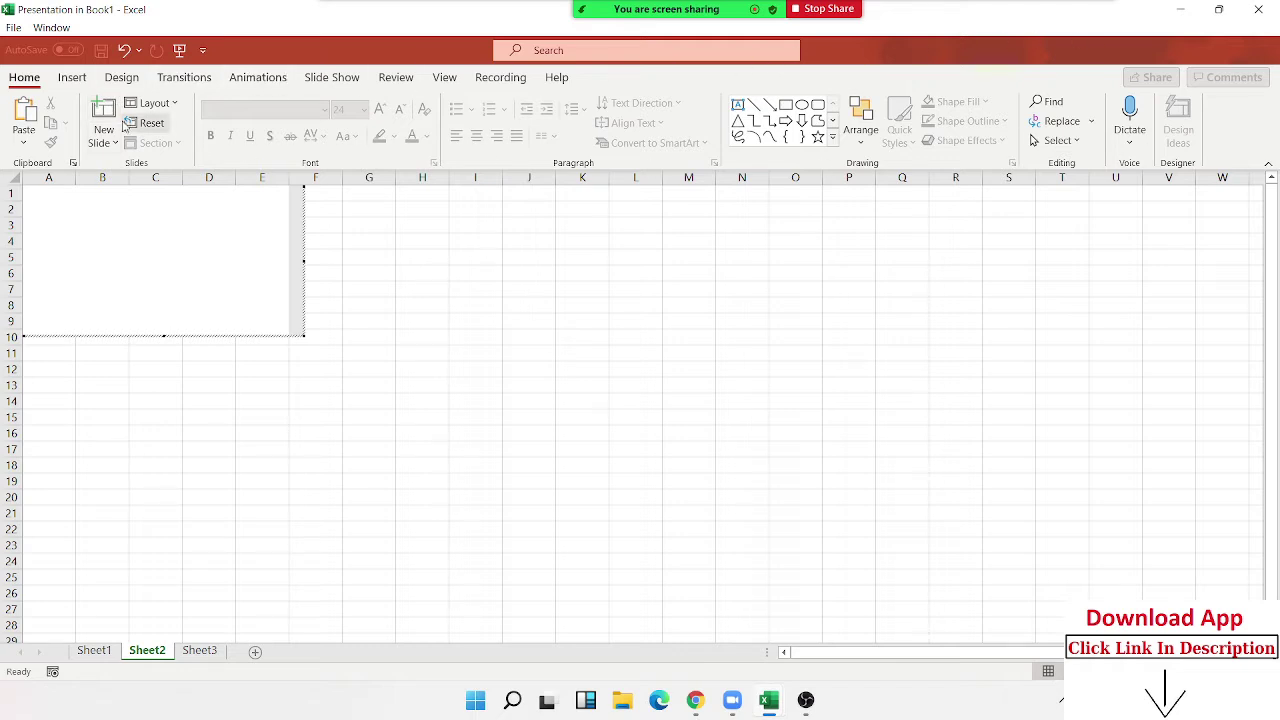
left_click(80, 80)
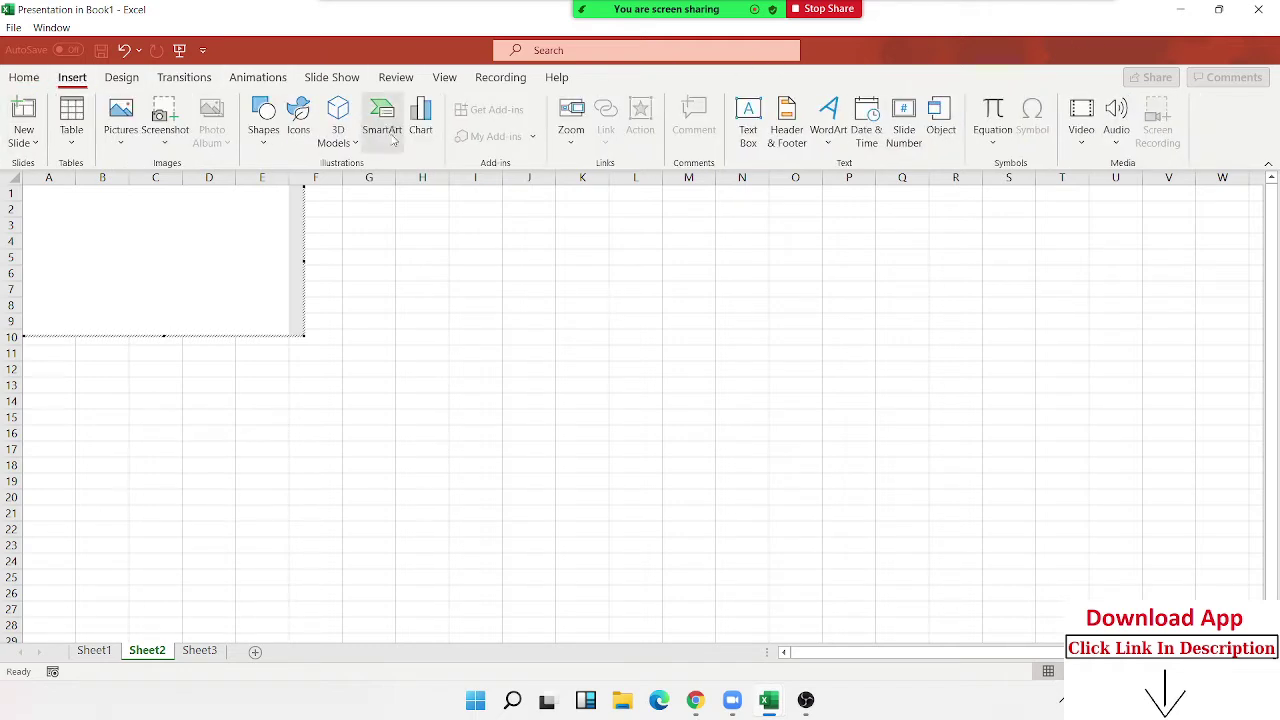
- Insert a clustered column chart filling the slide, close its data sheet, and exit to the worksheet
left_click(420, 125)
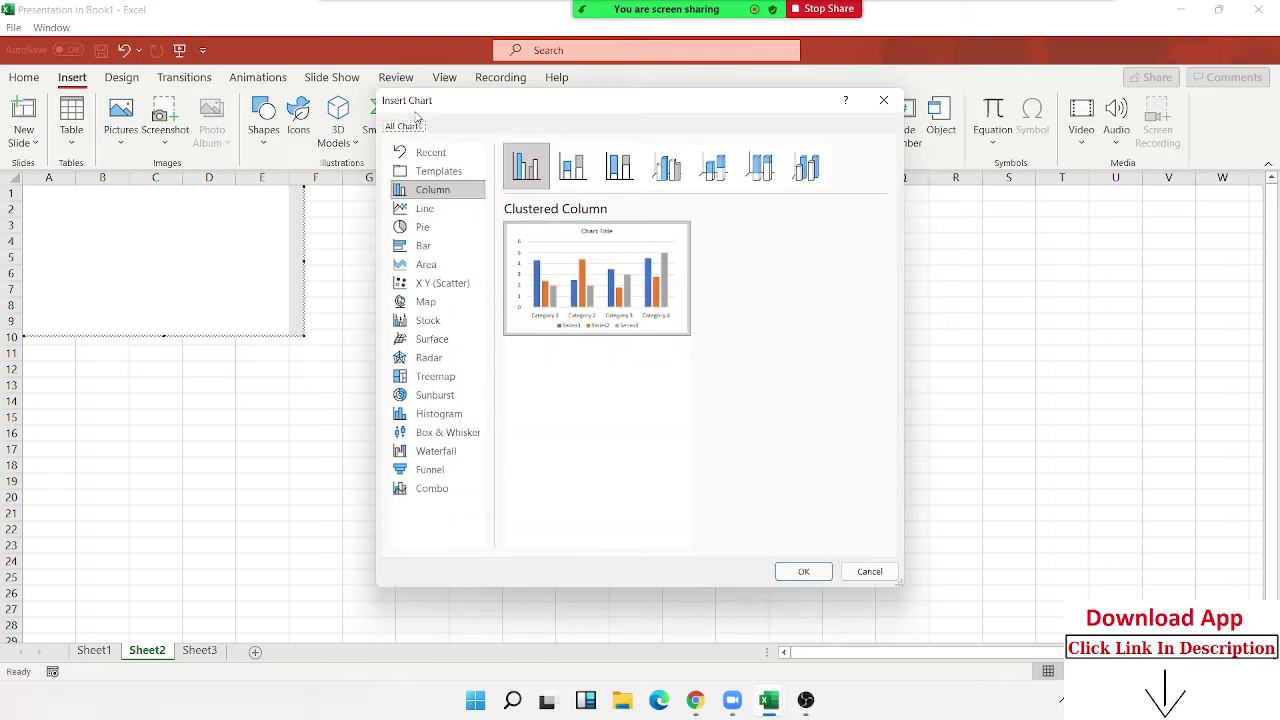
left_click(804, 566)
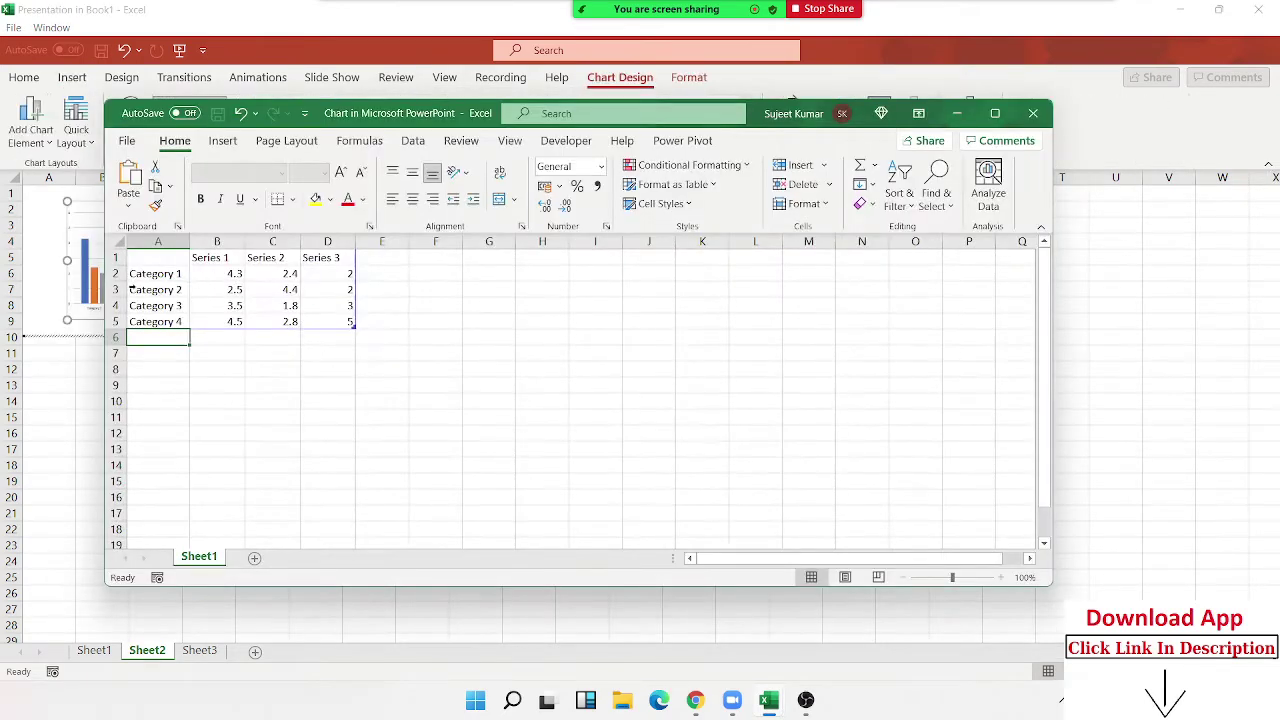
left_click(1033, 118)
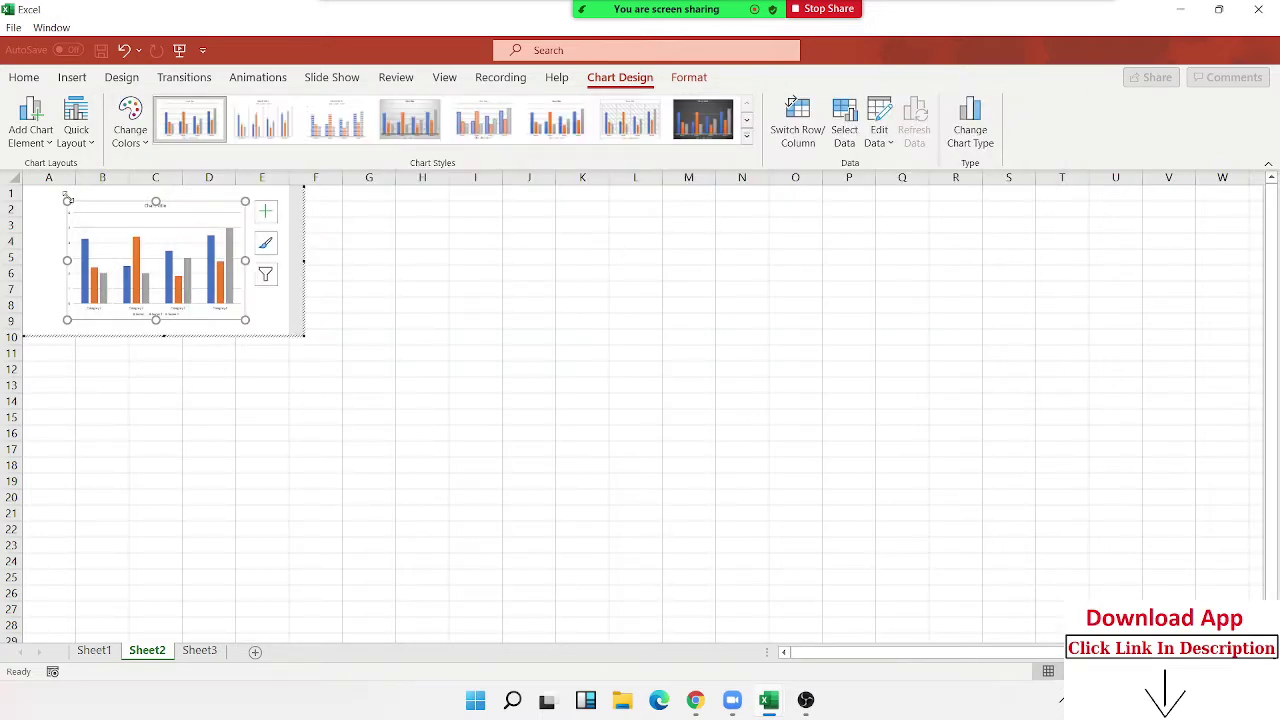
left_click_drag(68, 200, 31, 189)
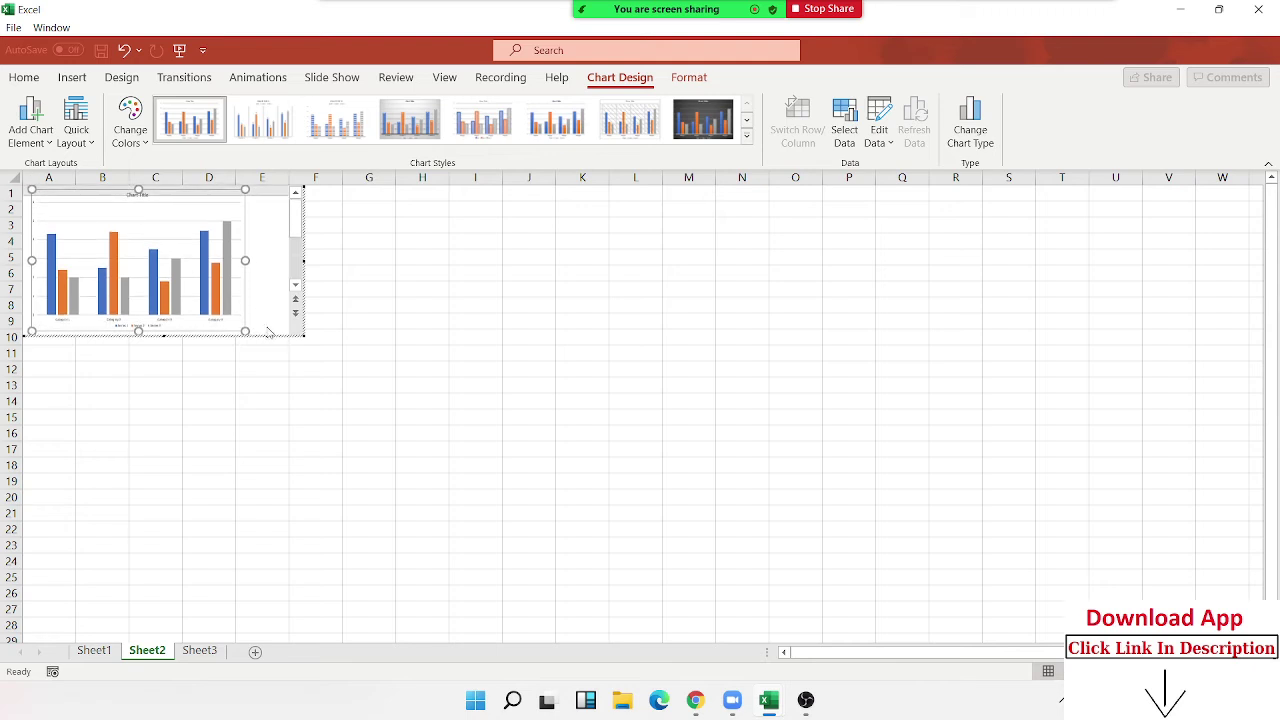
left_click_drag(245, 331, 293, 336)
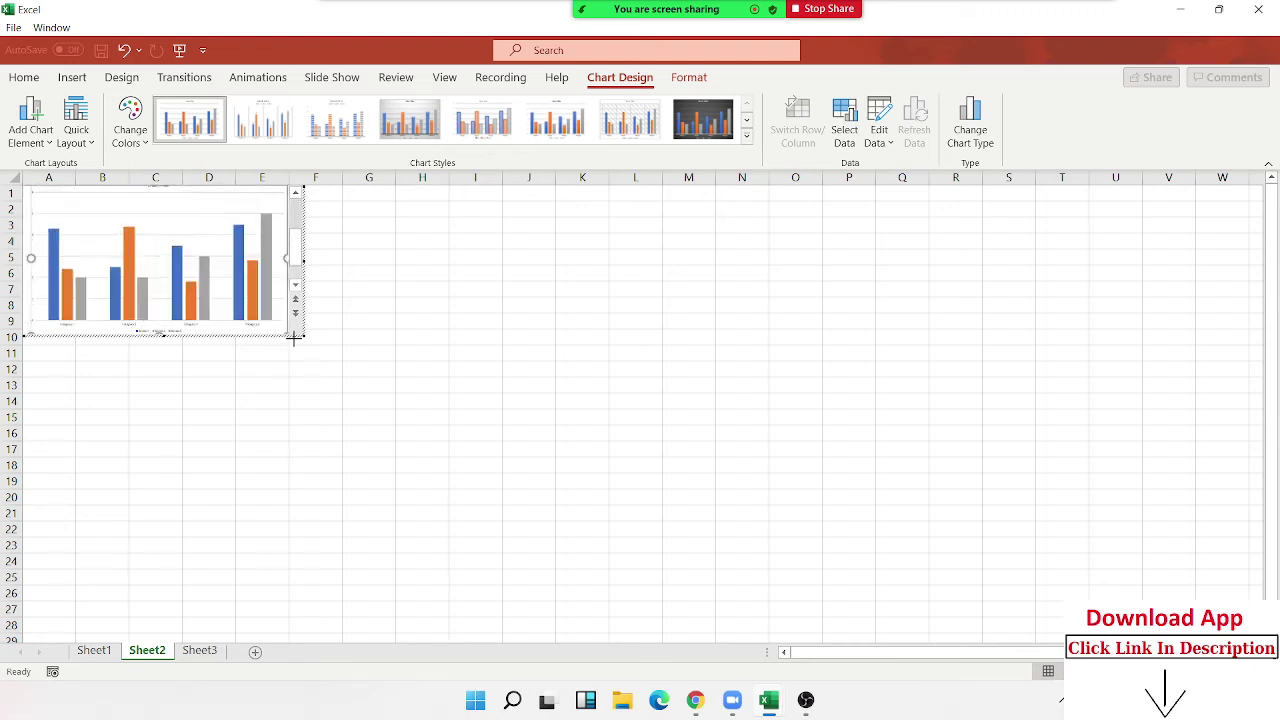
left_click(413, 280)
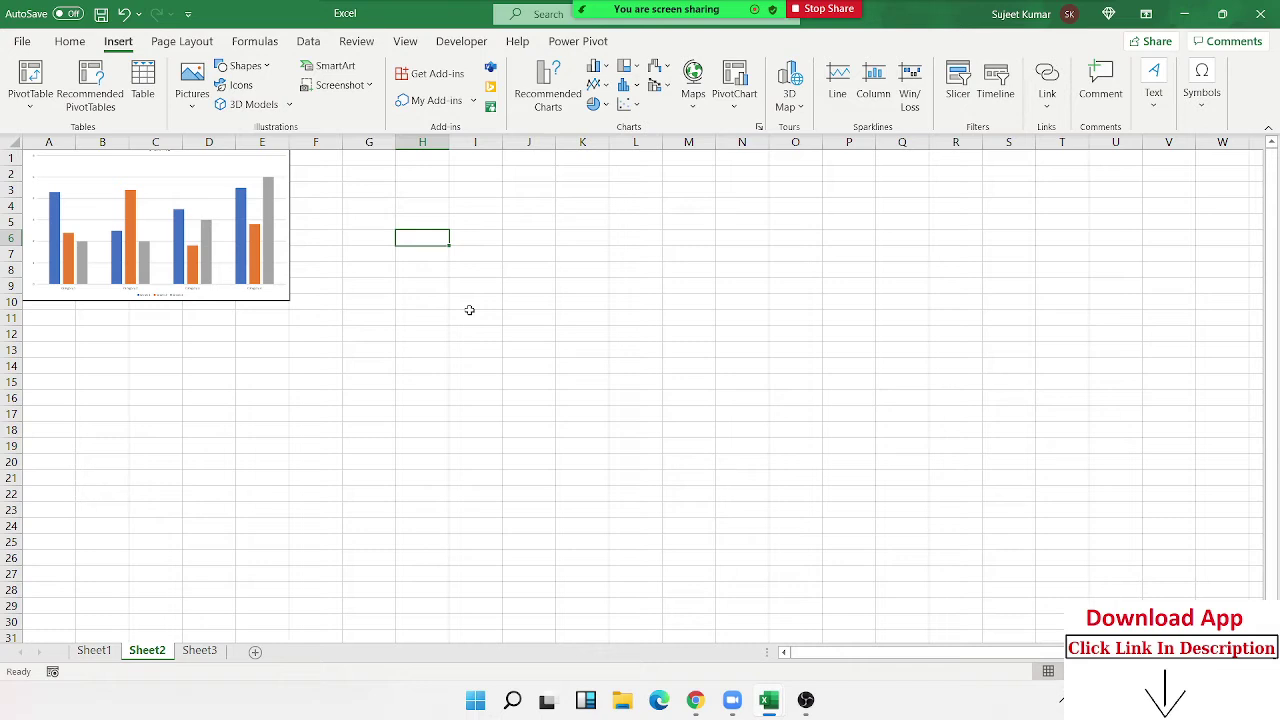
left_click(148, 186)
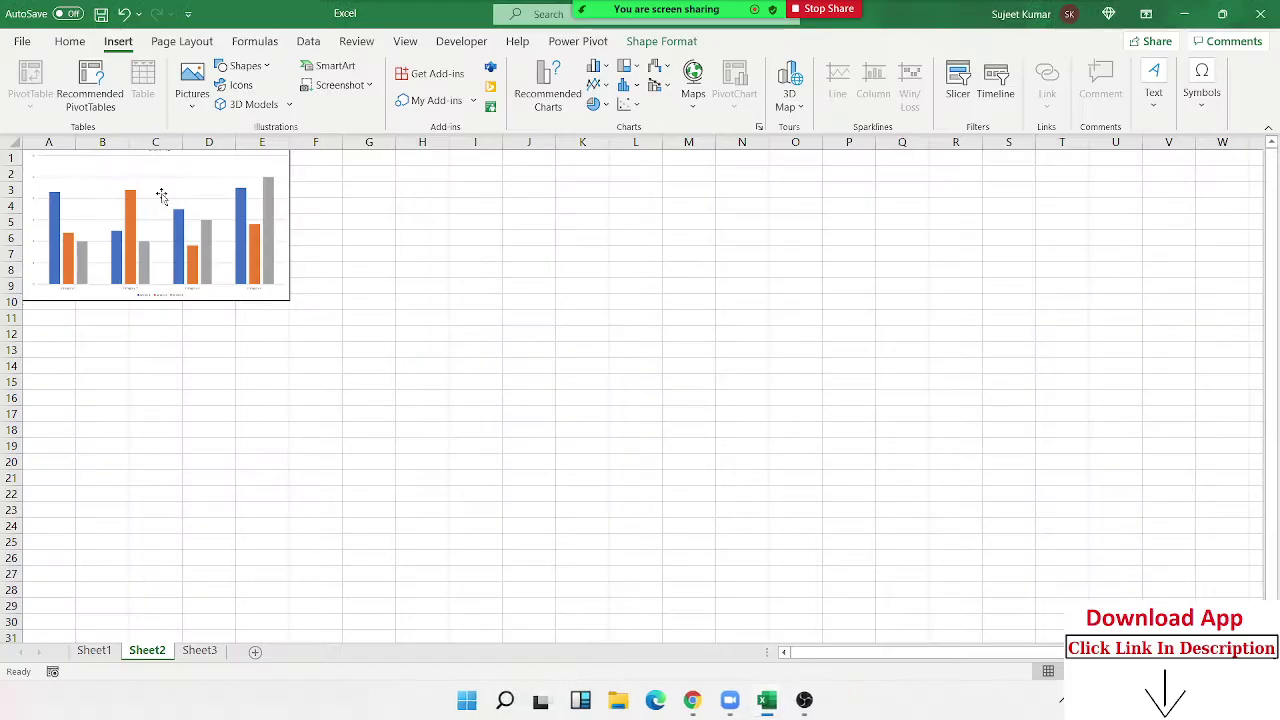
left_click(524, 192)
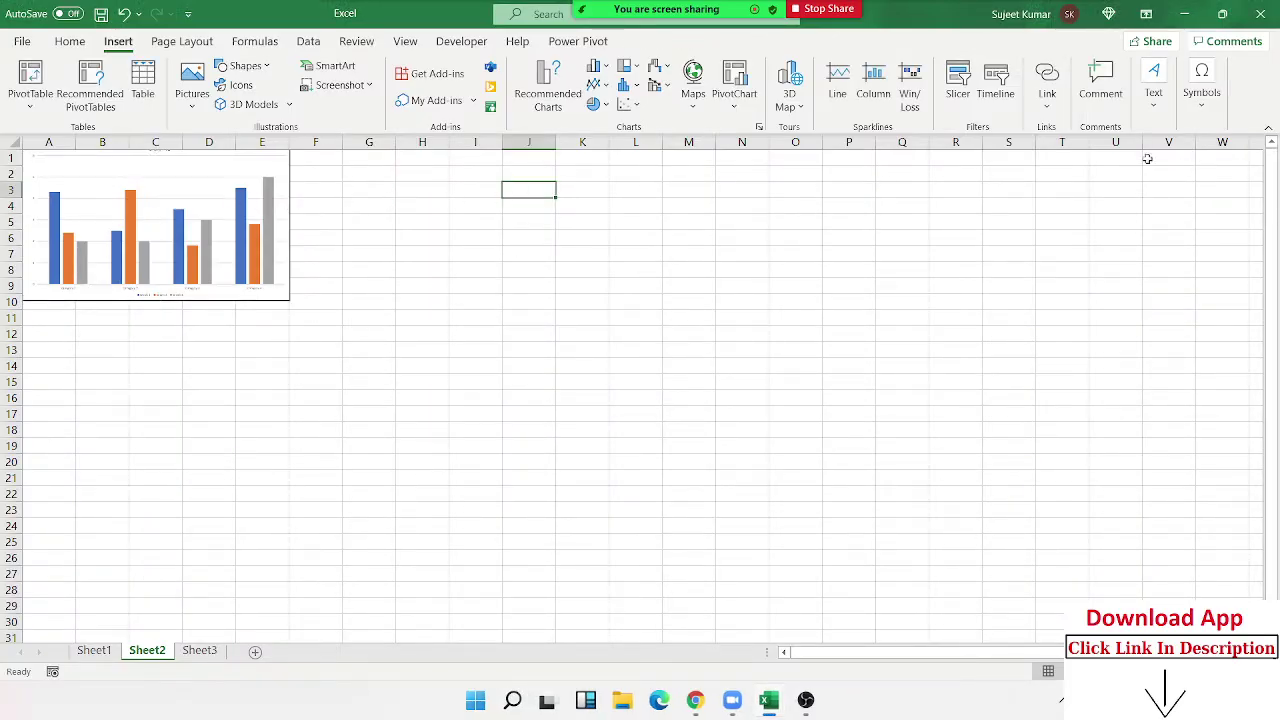
- Open the Object dialog and return to Create New after briefly trying Create from File
left_click(1165, 112)
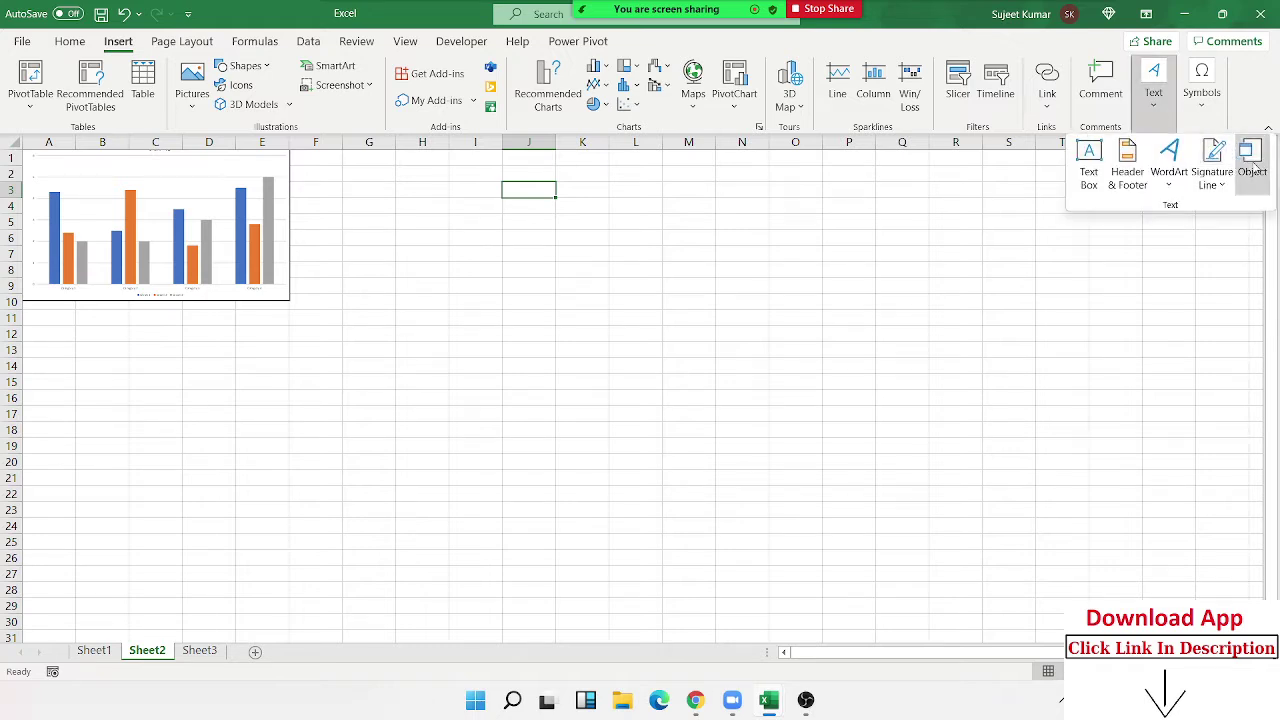
left_click(1252, 166)
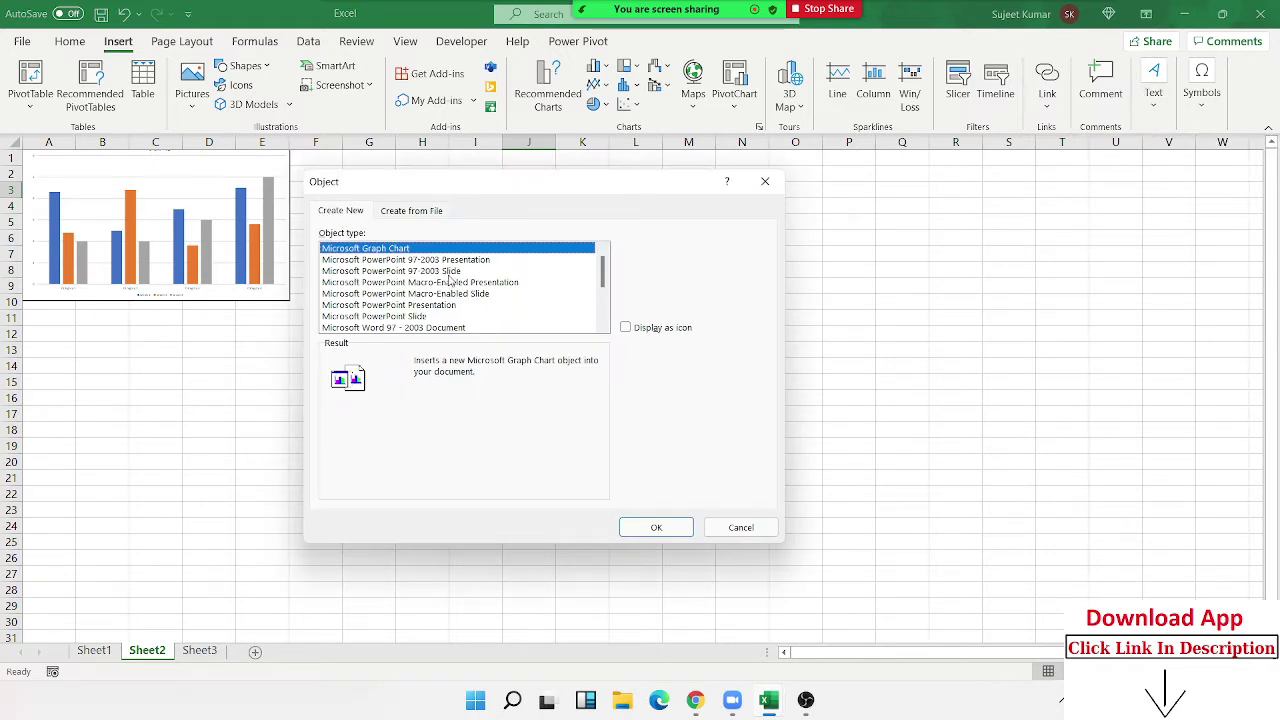
left_click(428, 213)
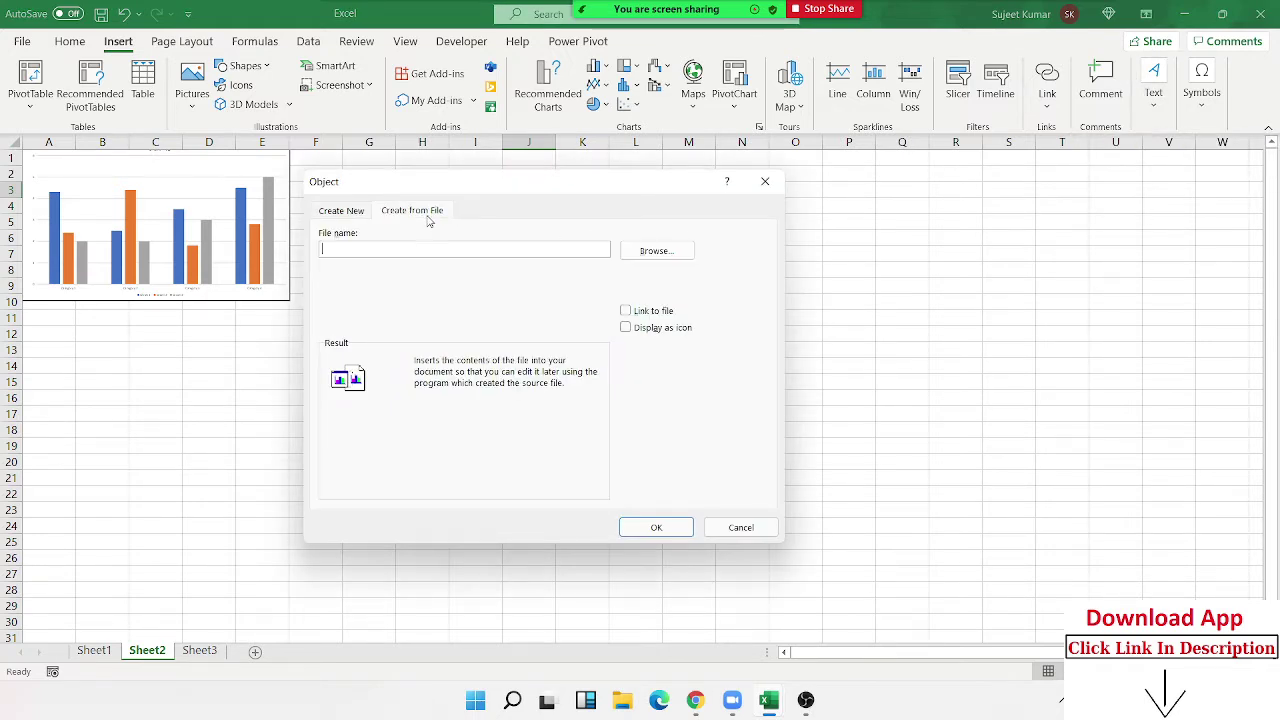
left_click(640, 252)
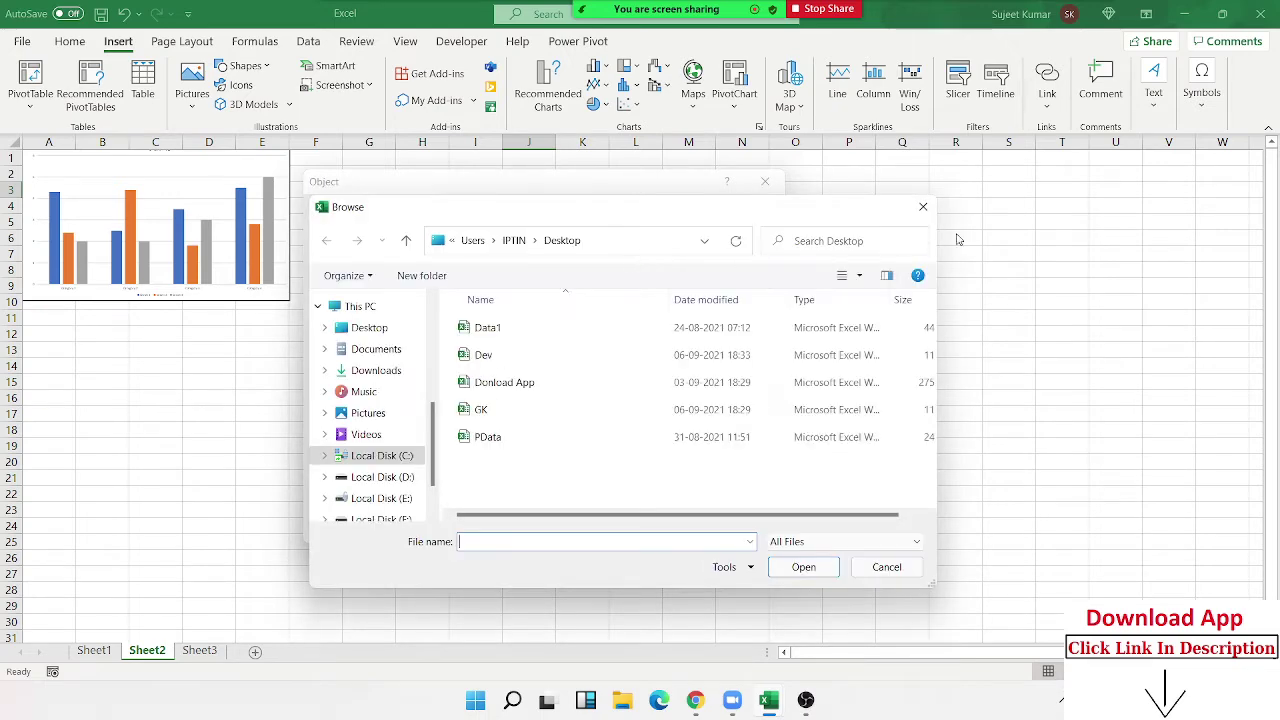
left_click(923, 206)
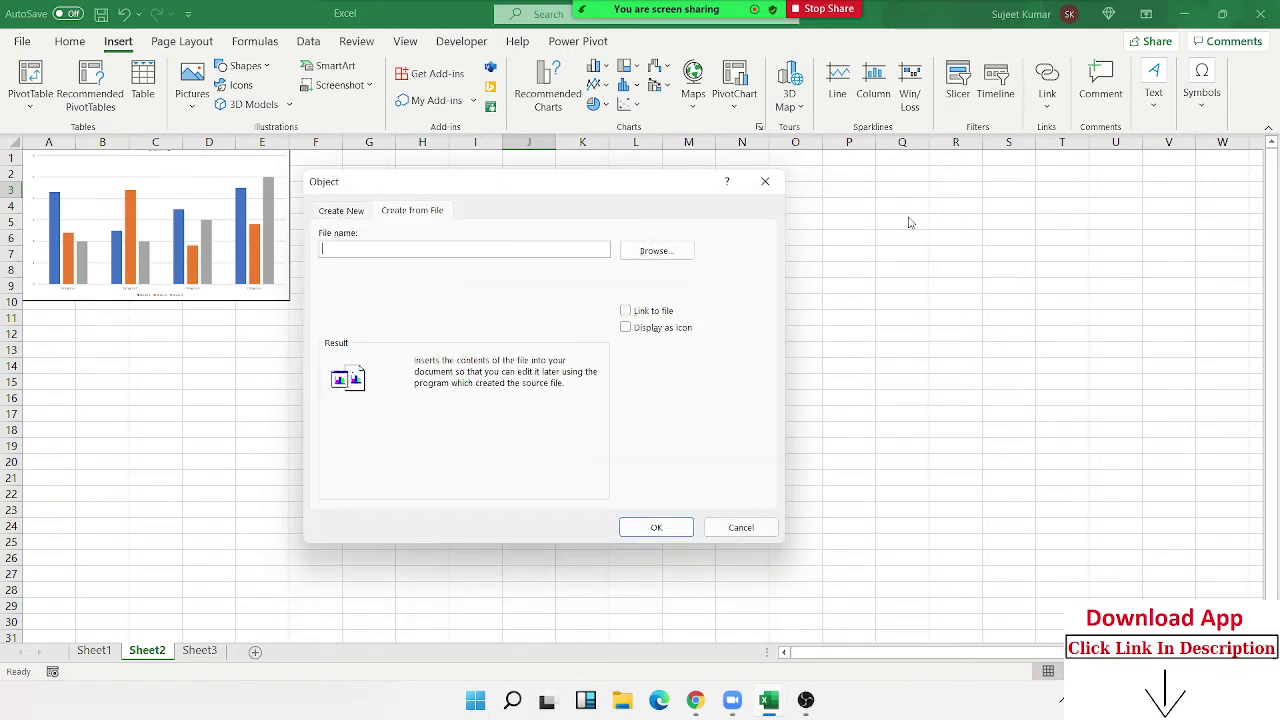
left_click(358, 214)
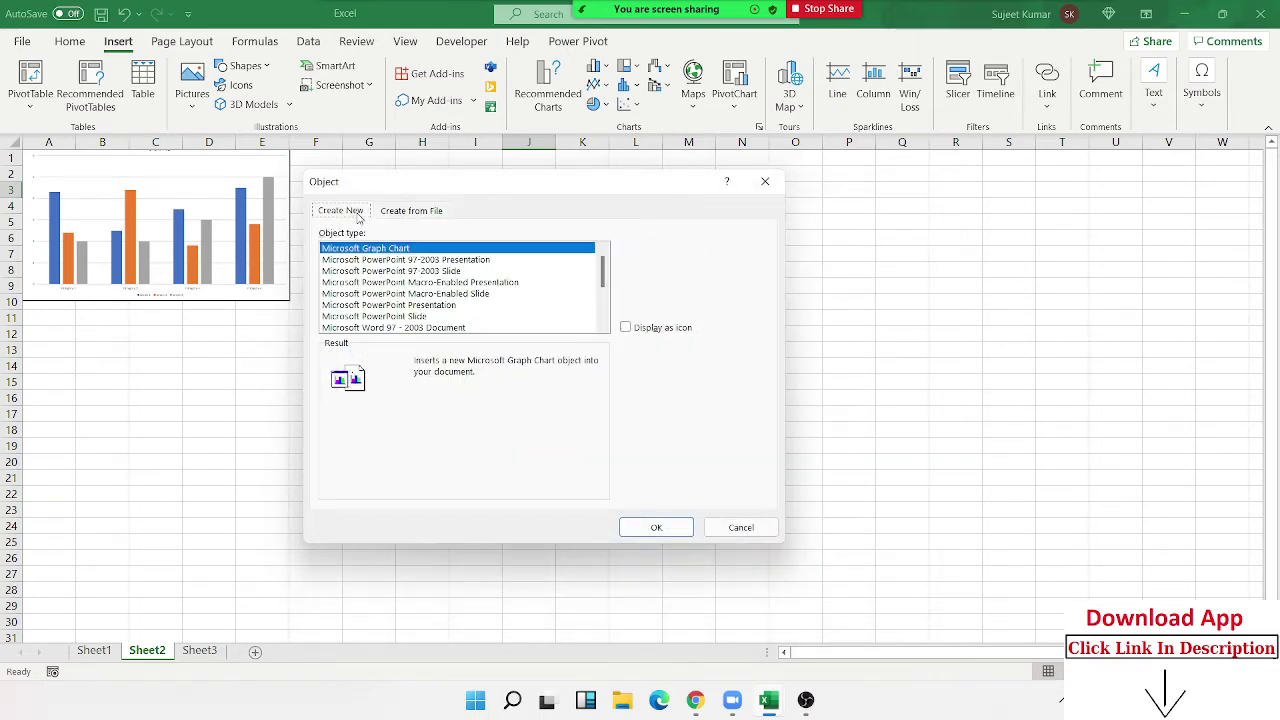
- Select Microsoft Word Document in the Object type list
scroll(391, 316, "down", 2)
left_click(394, 306)
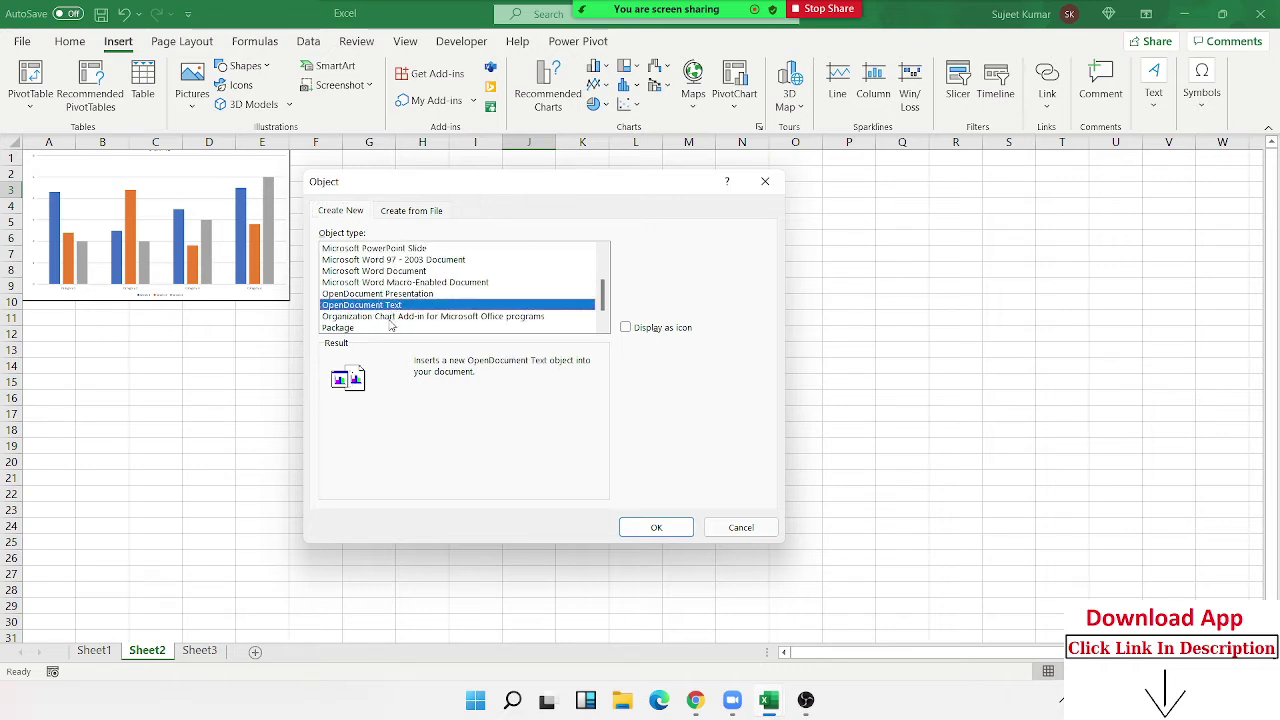
left_click(389, 318)
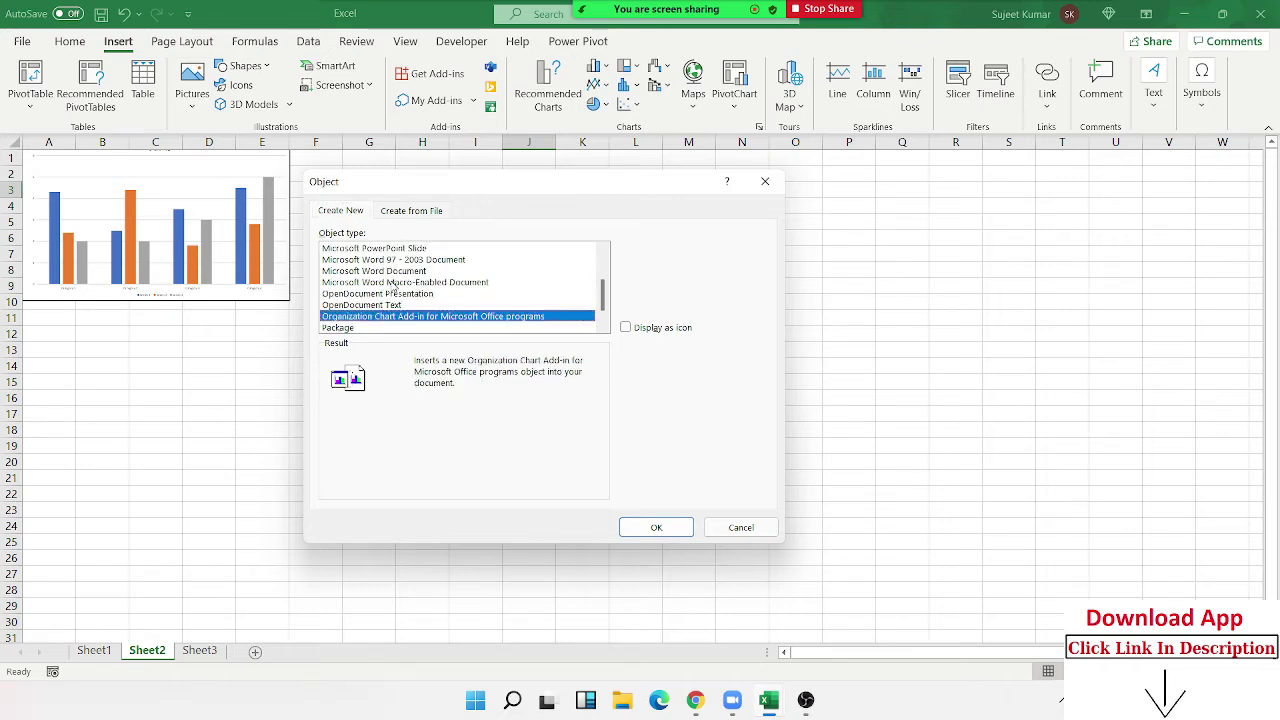
scroll(396, 283, "up", 1)
scroll(396, 283, "up", 1)
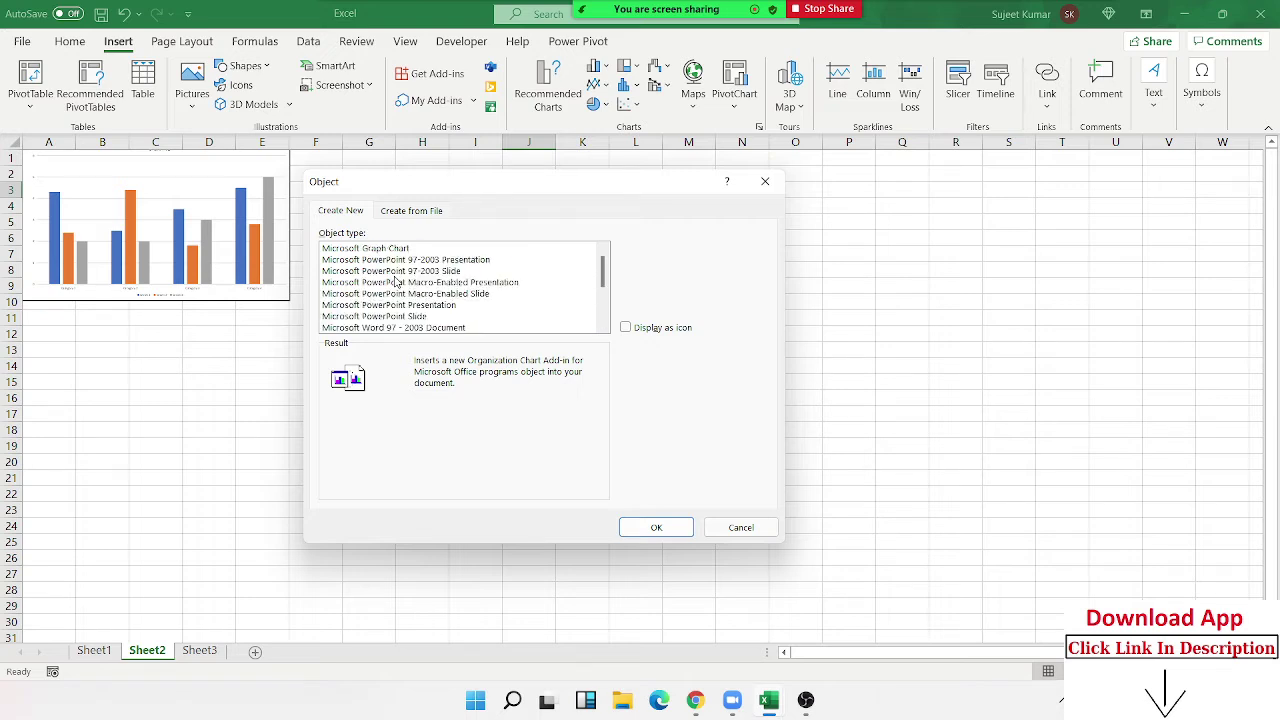
scroll(396, 283, "down", 2)
scroll(396, 283, "down", 1)
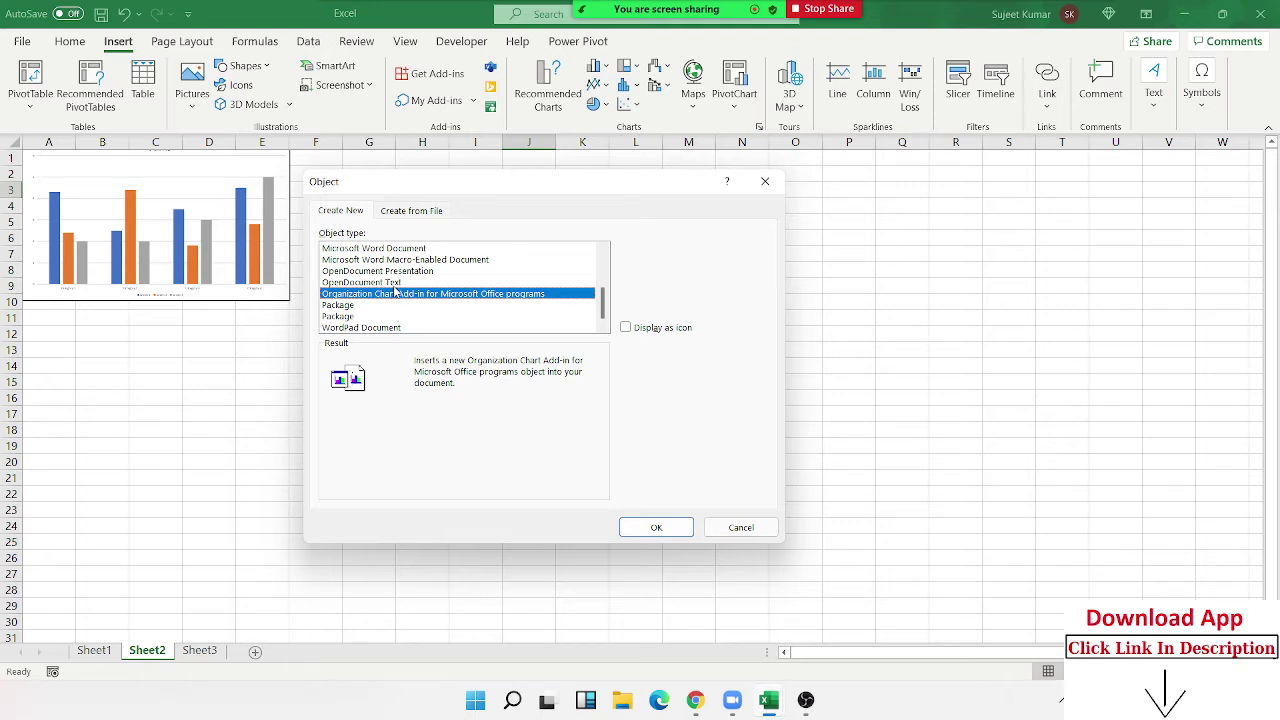
scroll(396, 290, "up", 1)
left_click(396, 283)
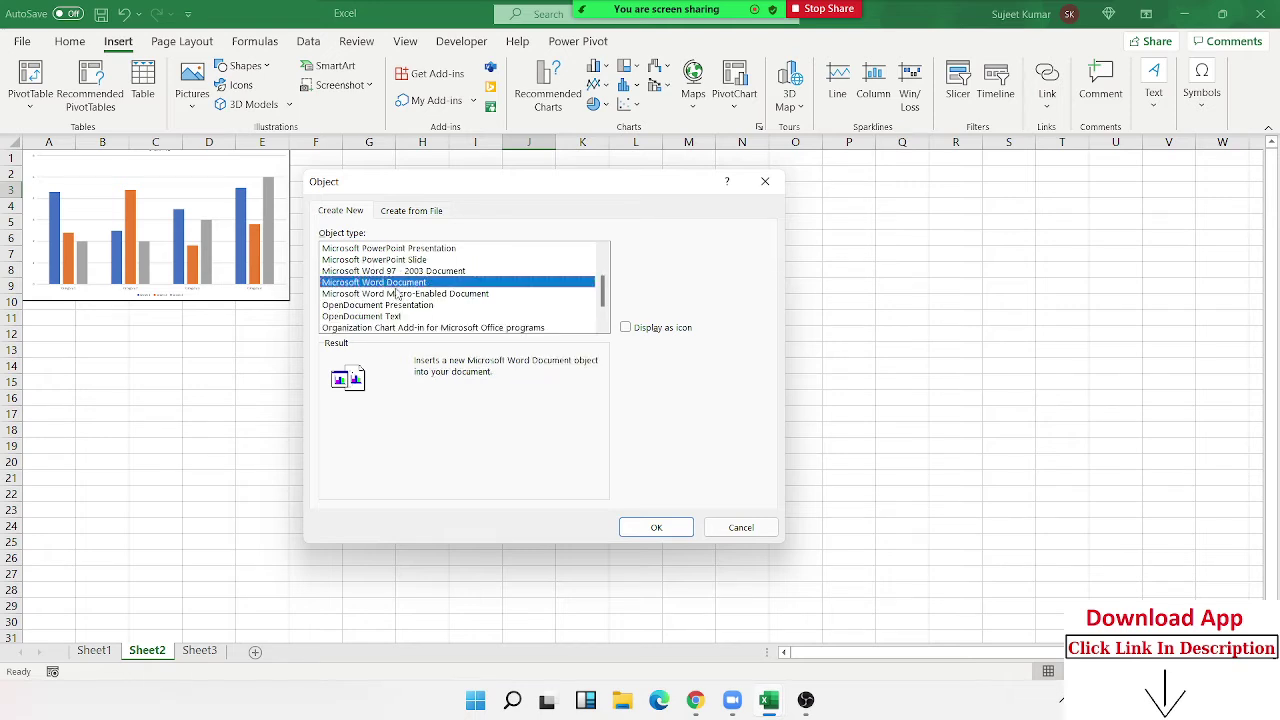
- Insert the Word object, stretch it taller, and type several lines of placeholder text
left_click(664, 526)
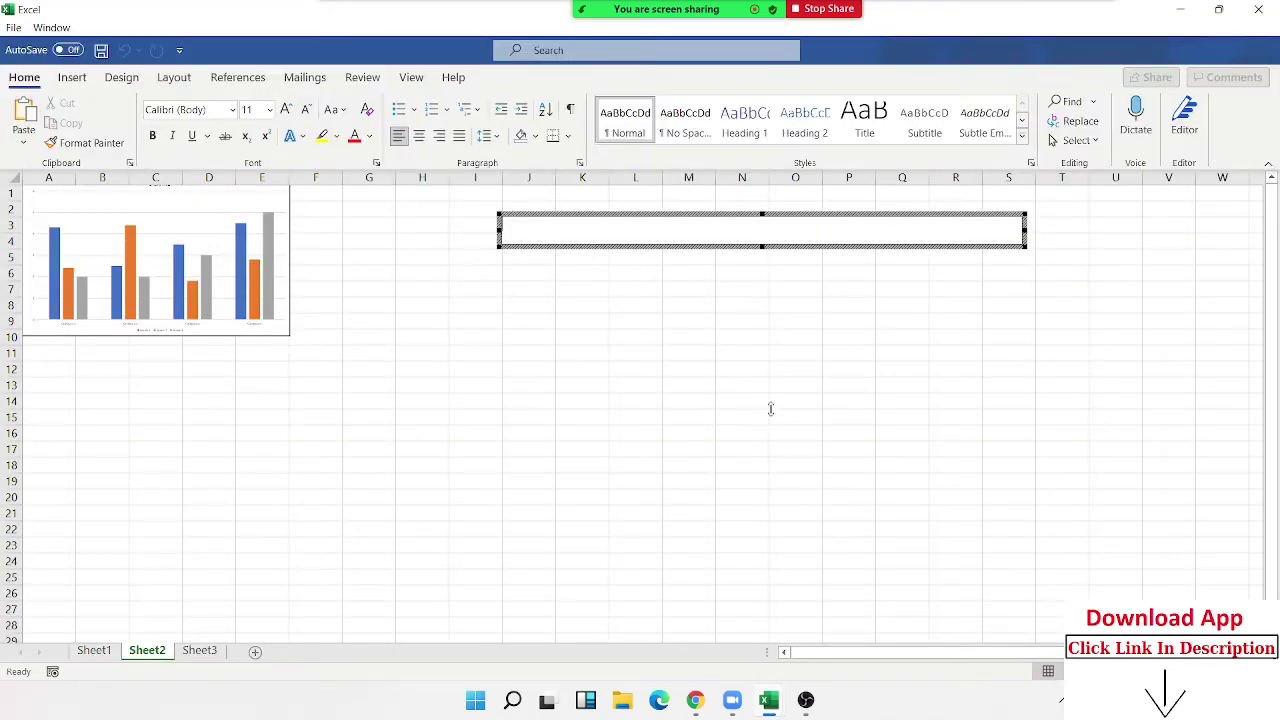
left_click_drag(762, 247, 770, 408)
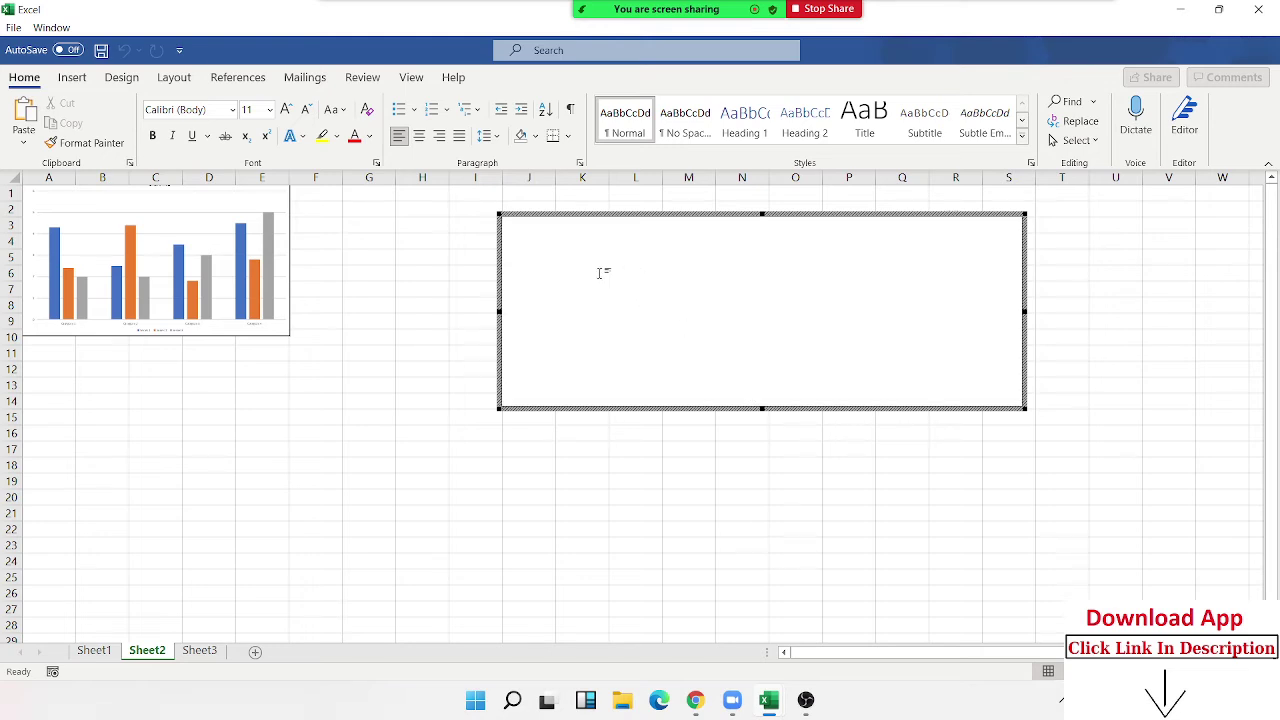
type("Ndaksdsad;asd")
key("Return")
type("Djas;jkdpasd")
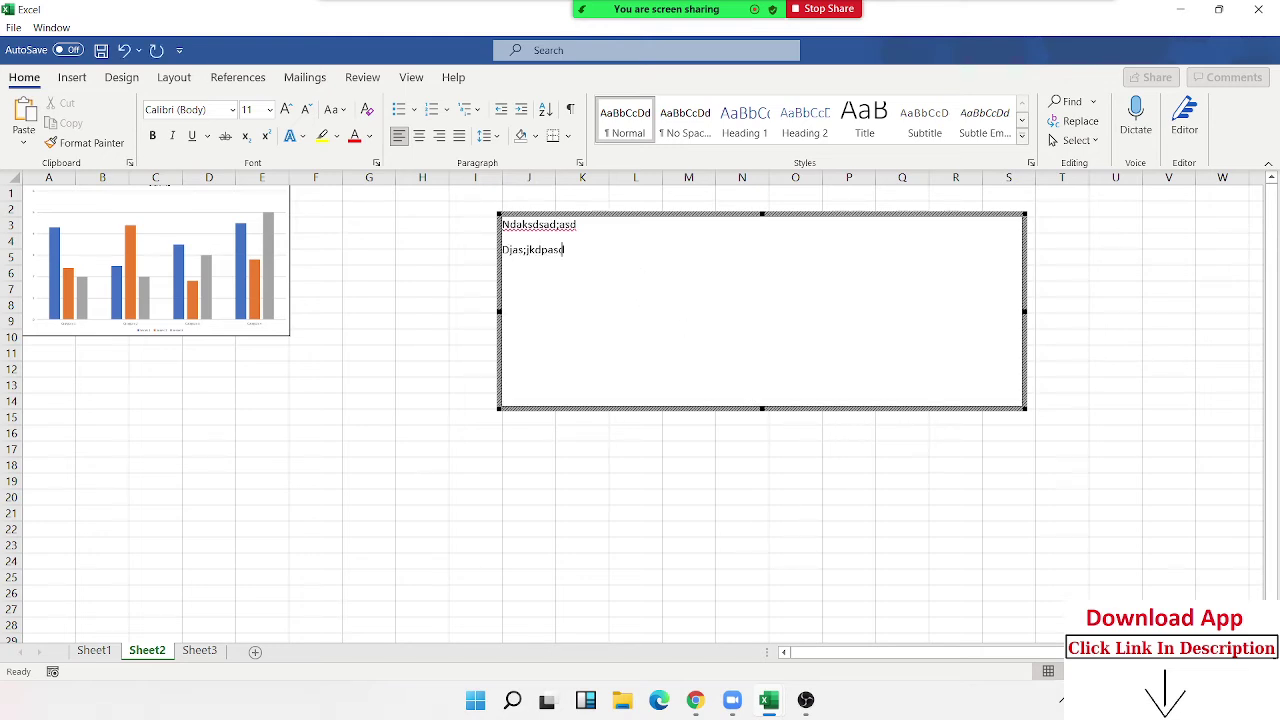
type("lkasdlkasdkas")
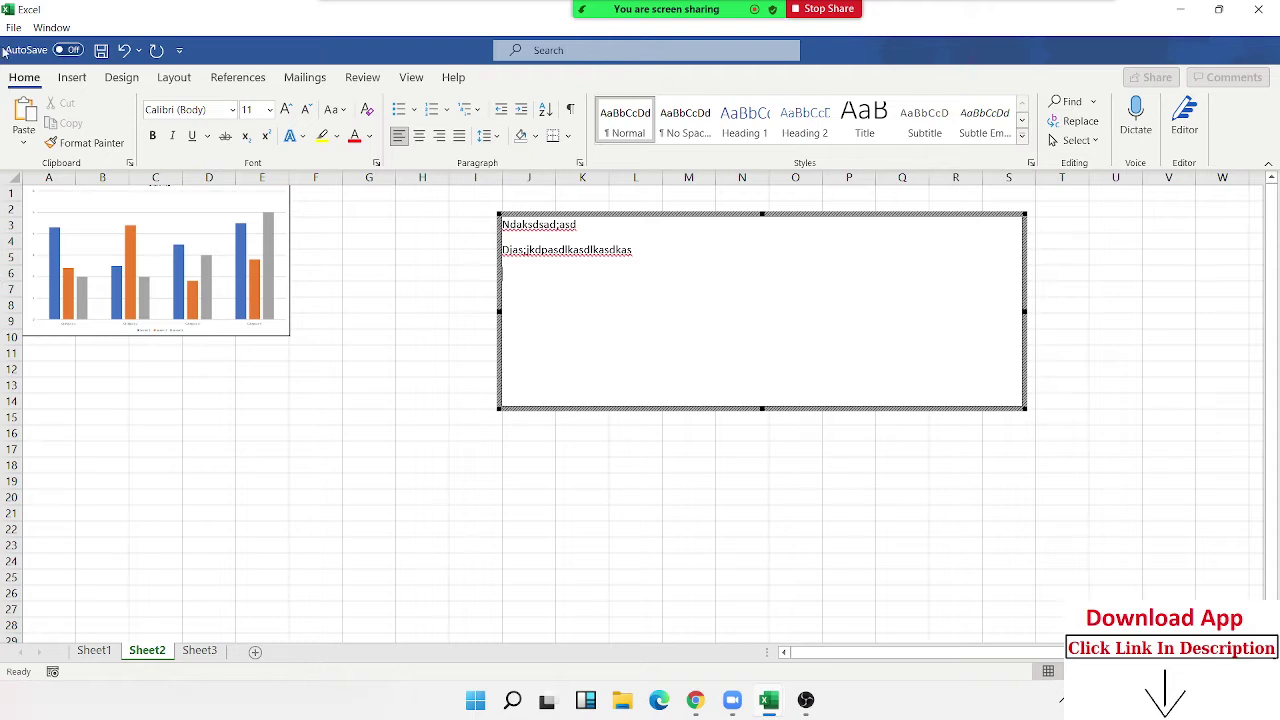
key("Return")
type("Ajs")
type("djasdjasjdasjd]a")
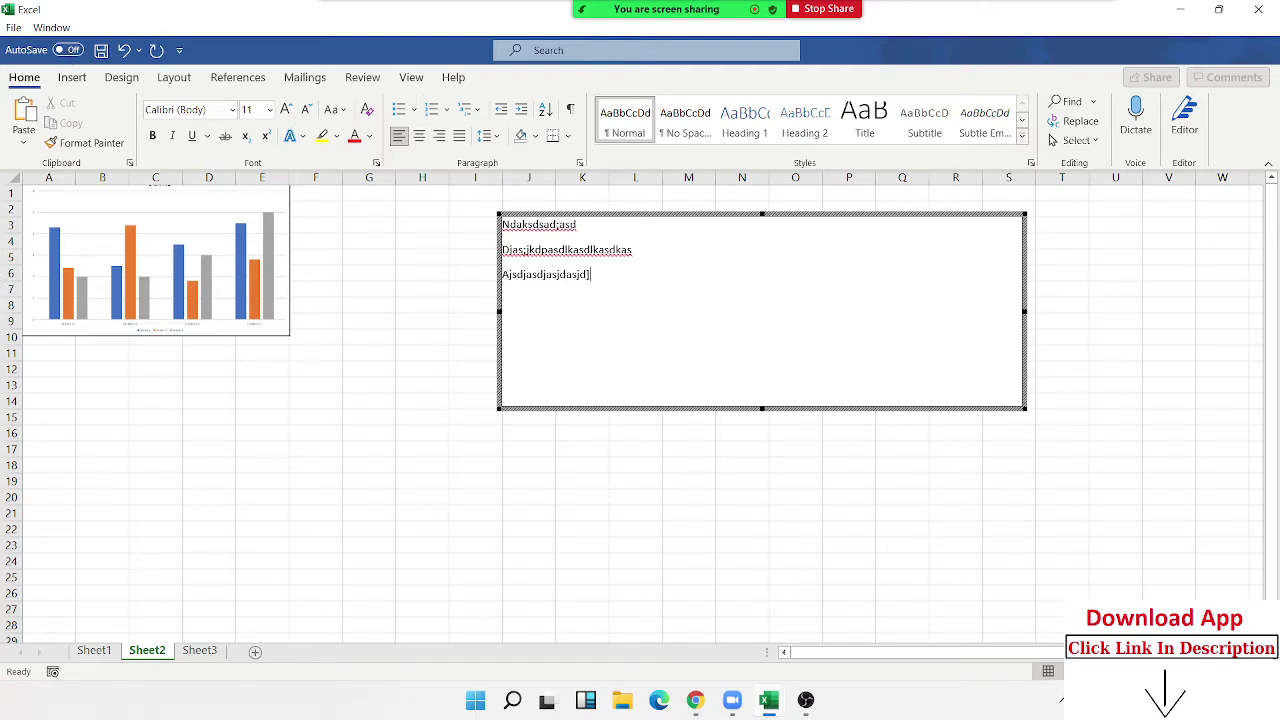
key("Return")
type("pasdpoaspdpas")
type("adpasjdp")
key("Return")
type("ajpdjap")
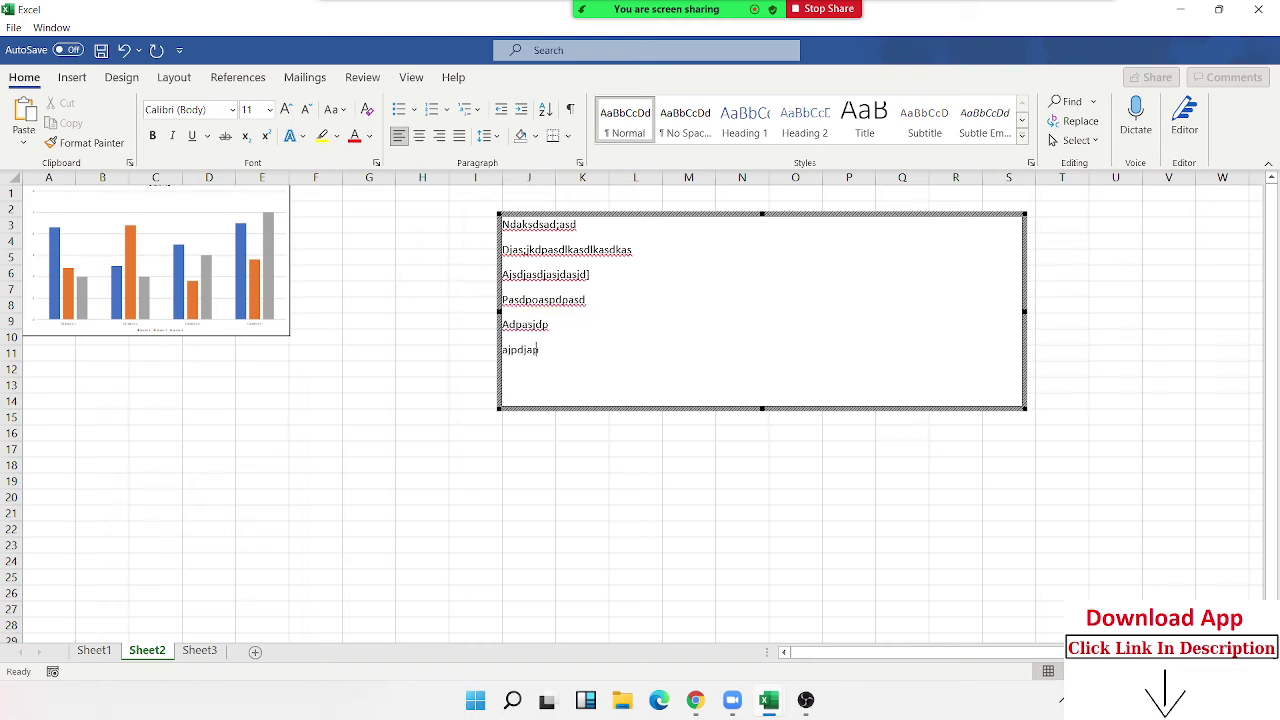
type("s")
key("Return")
- Deselect the Word box and edit the slide chart in place via Presentation Object > Edit
left_click(427, 274)
right_click(253, 272)
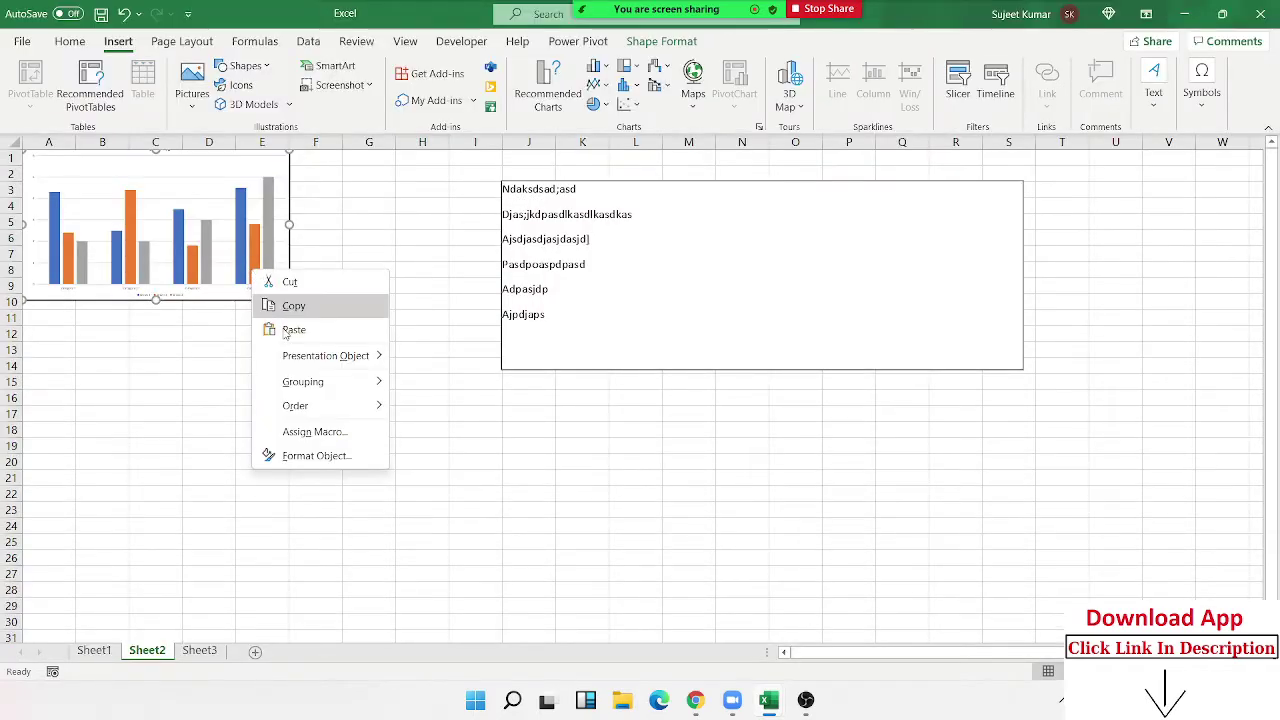
mouse_move(325, 356)
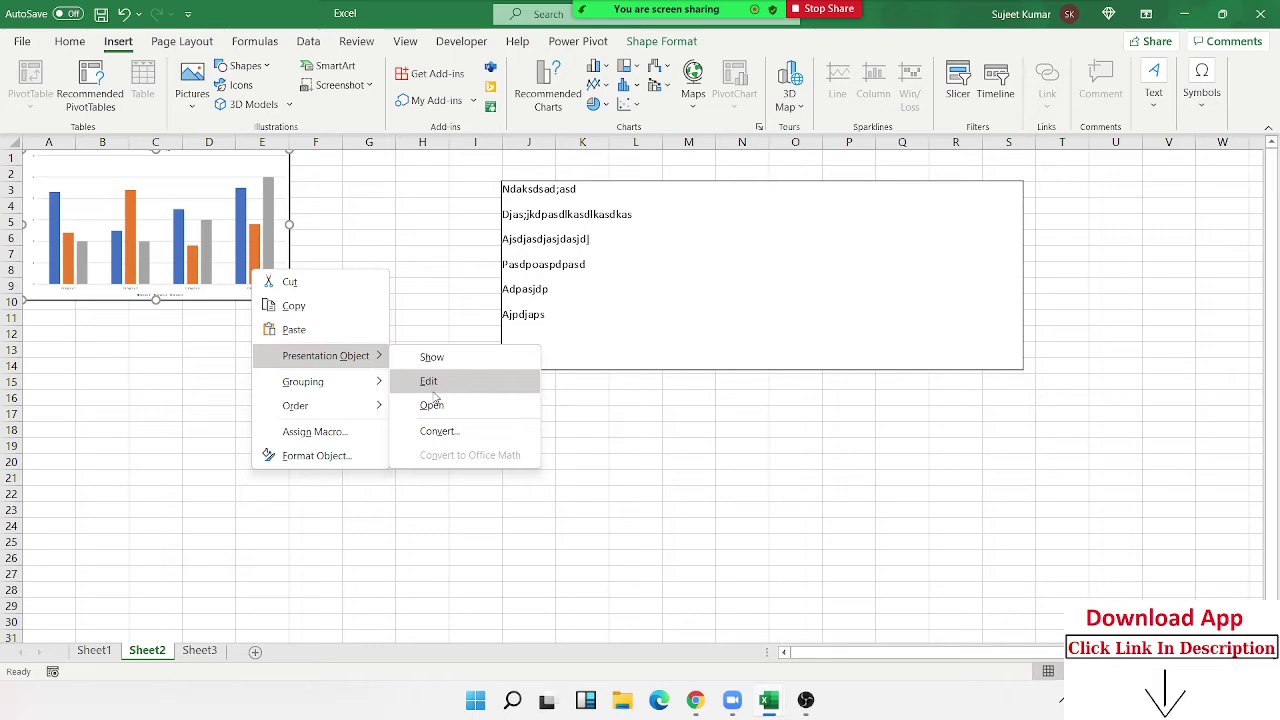
left_click(434, 390)
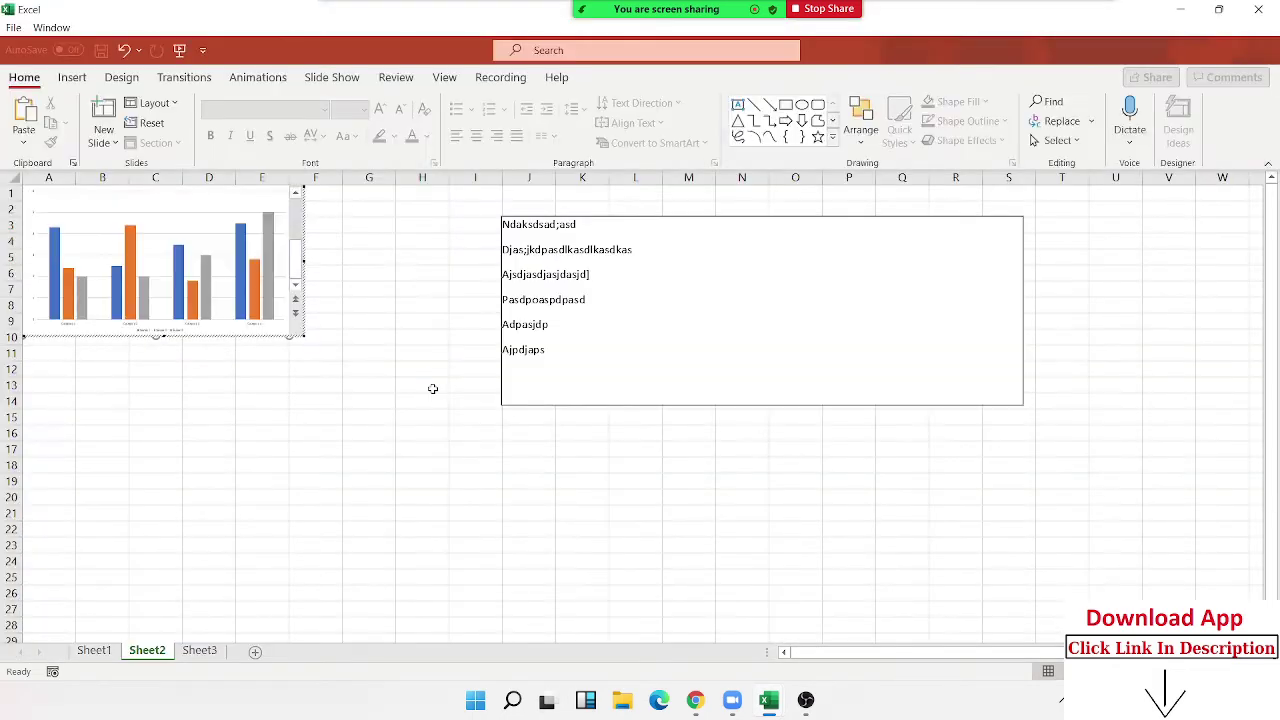
- Briefly edit the Word box via Document Object > Edit, then return and select cell B20
left_click(440, 326)
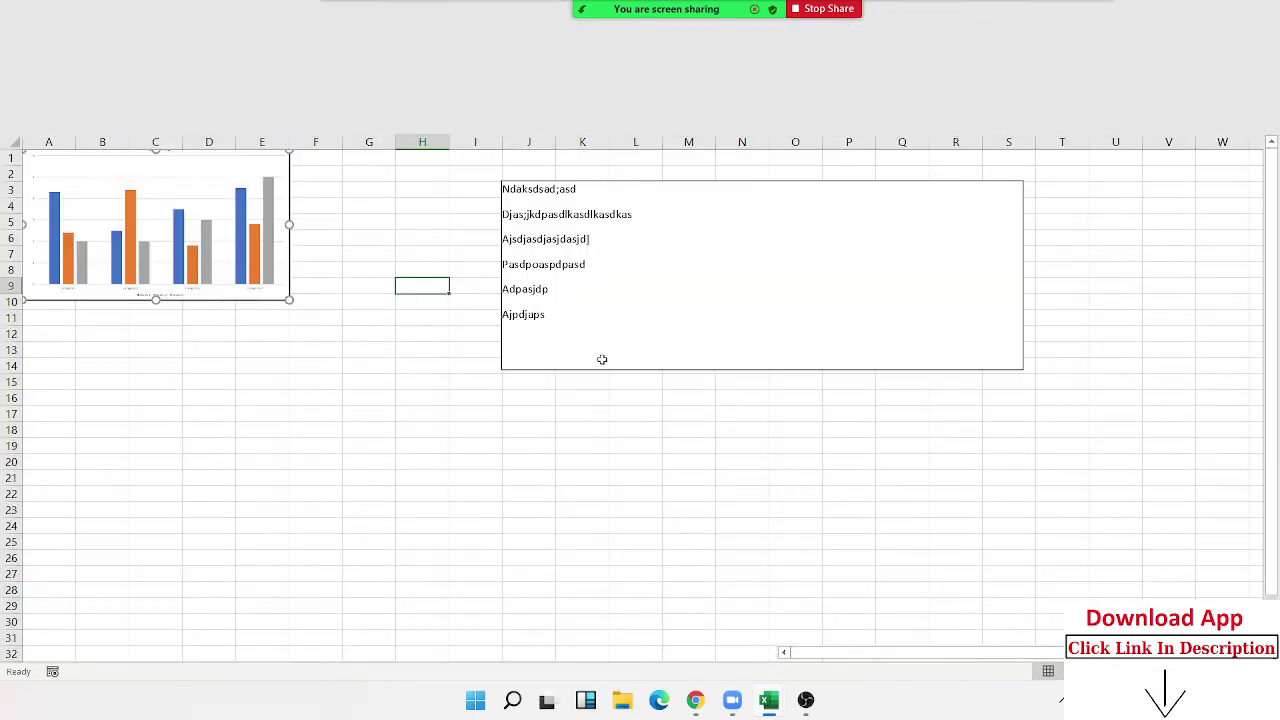
right_click(595, 290)
mouse_move(666, 375)
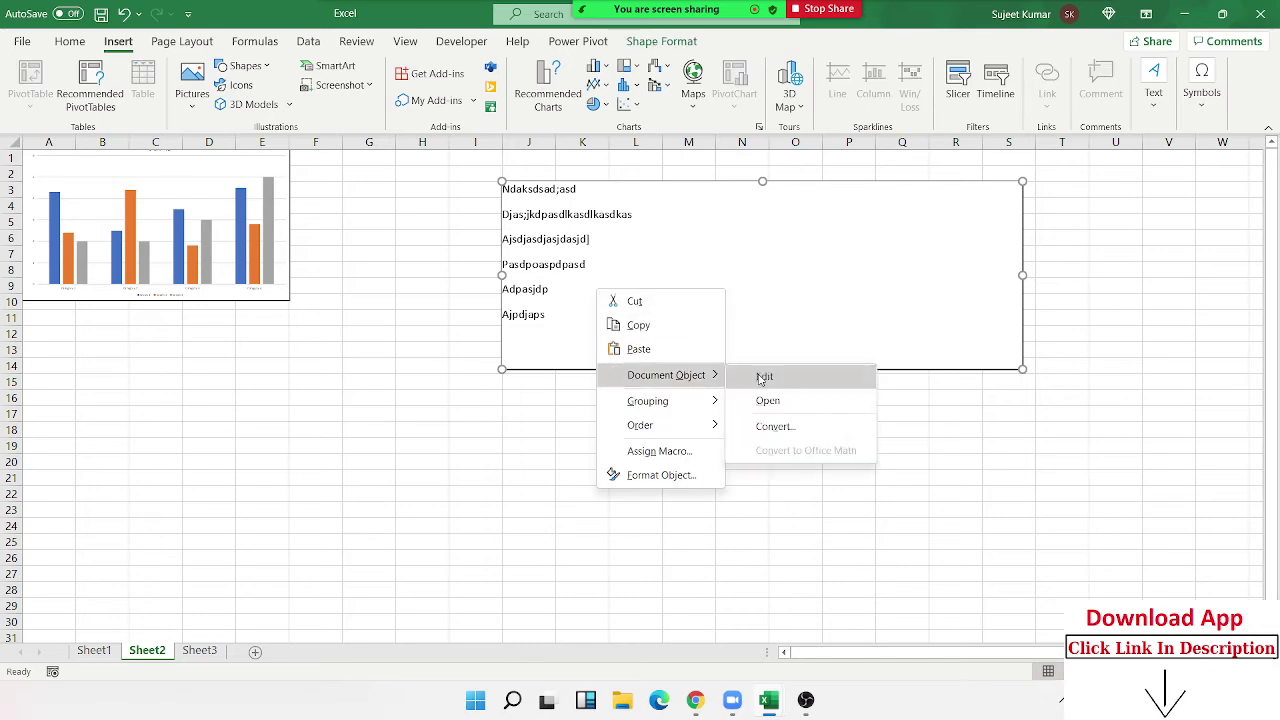
left_click(764, 376)
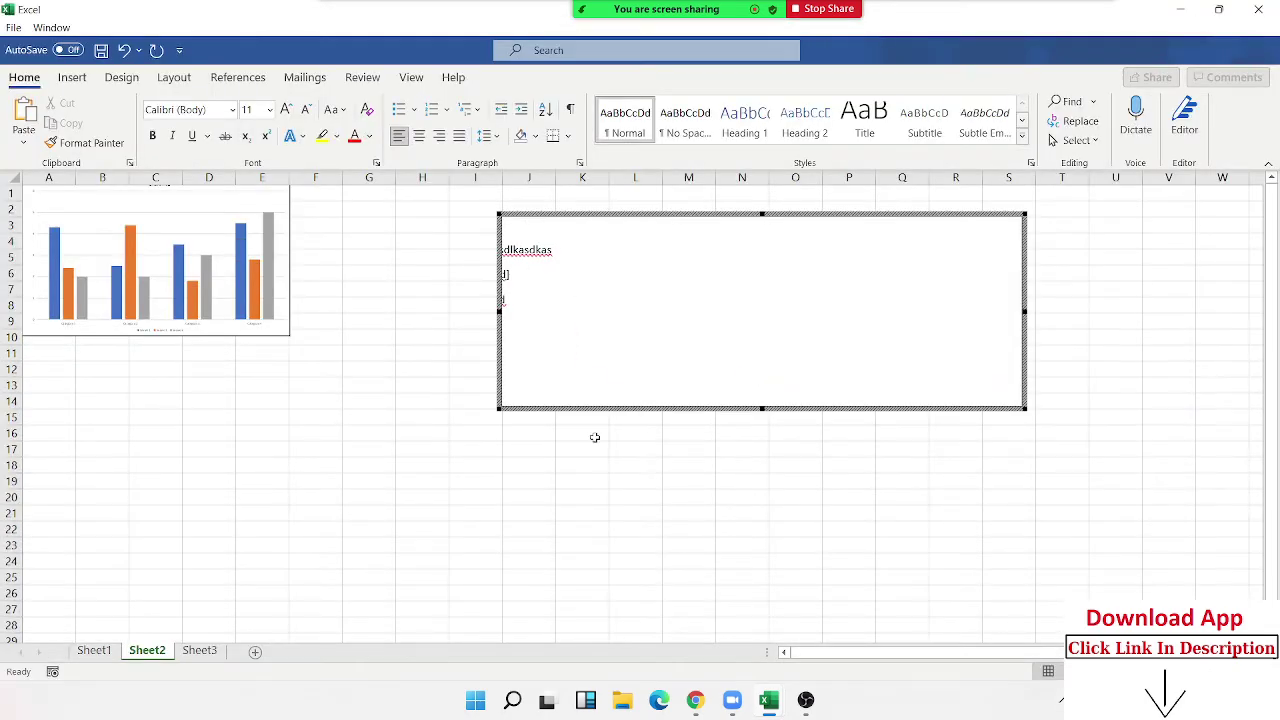
left_click(407, 398)
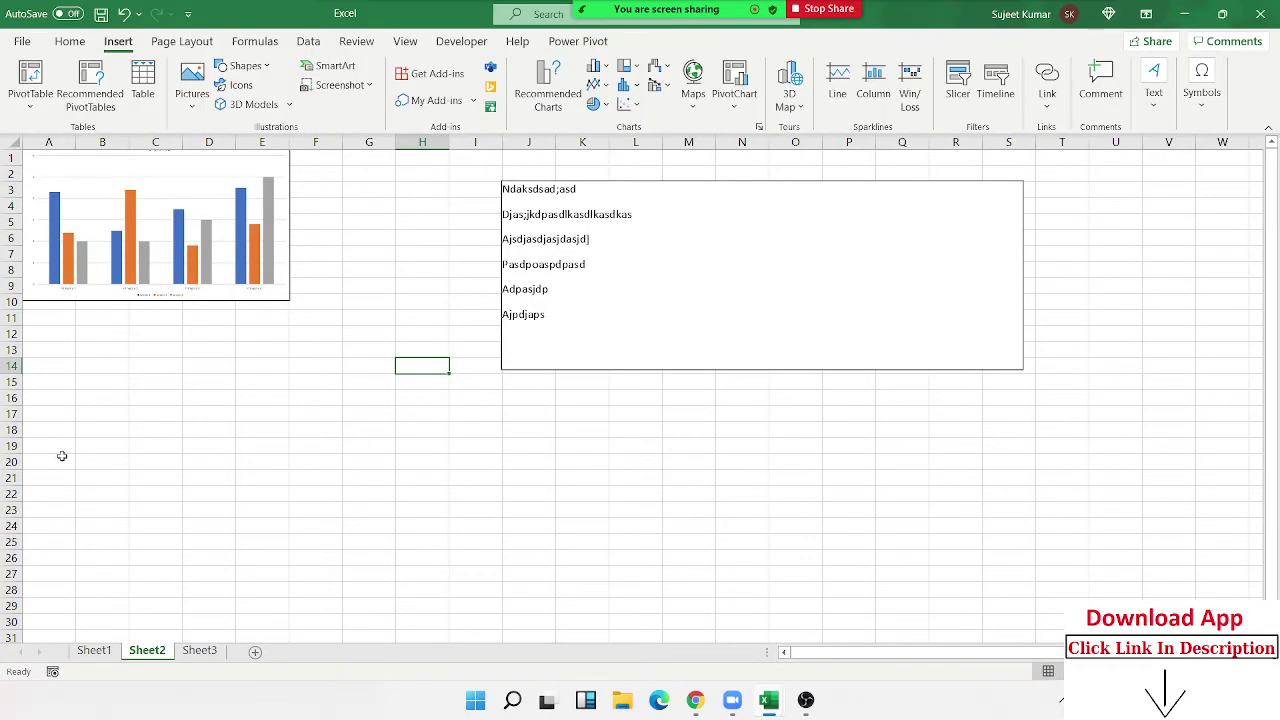
left_click(84, 458)
- Open the Object dialog on its Create from File tab
left_click(1160, 95)
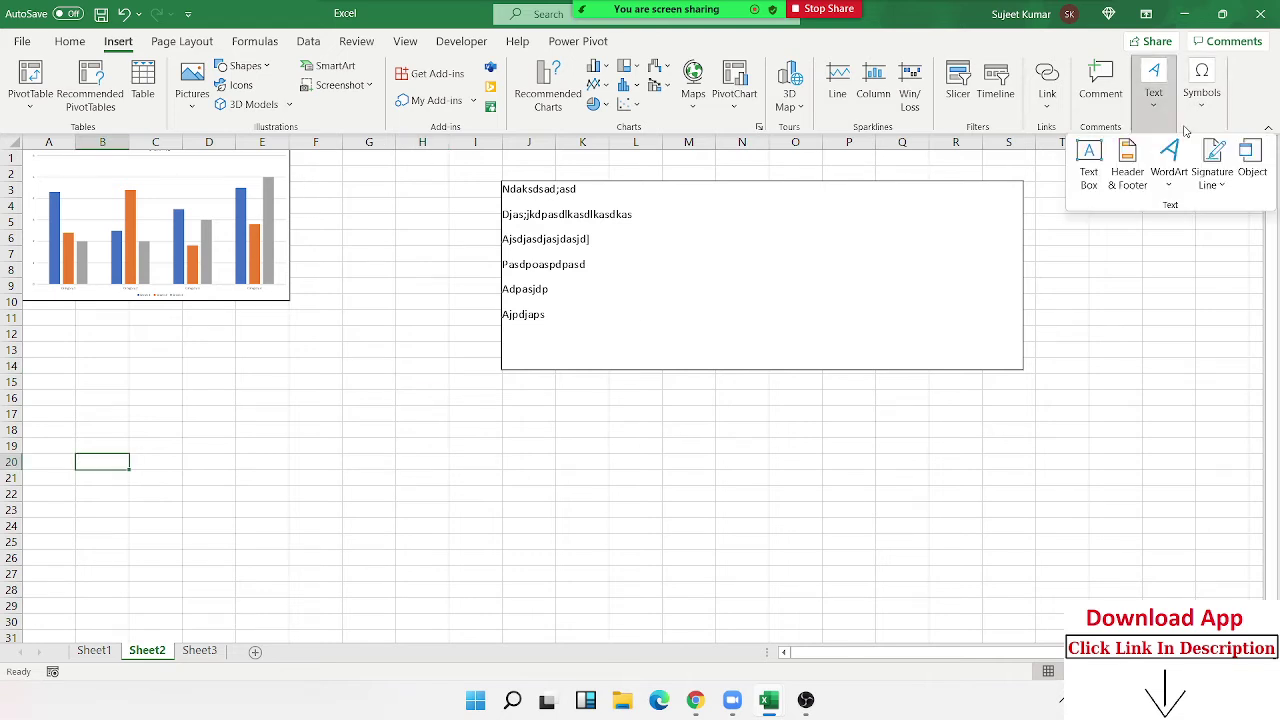
left_click(1250, 160)
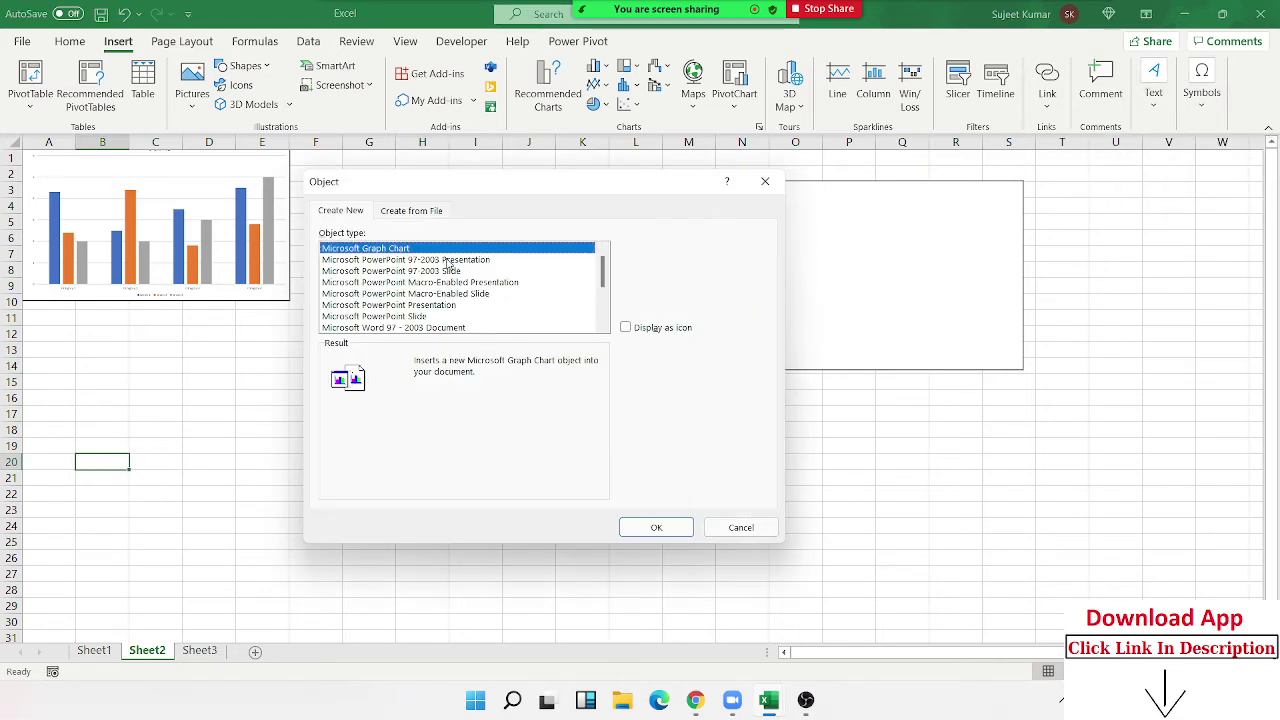
scroll(430, 262, "down", 3)
scroll(413, 288, "up", 3)
left_click(408, 213)
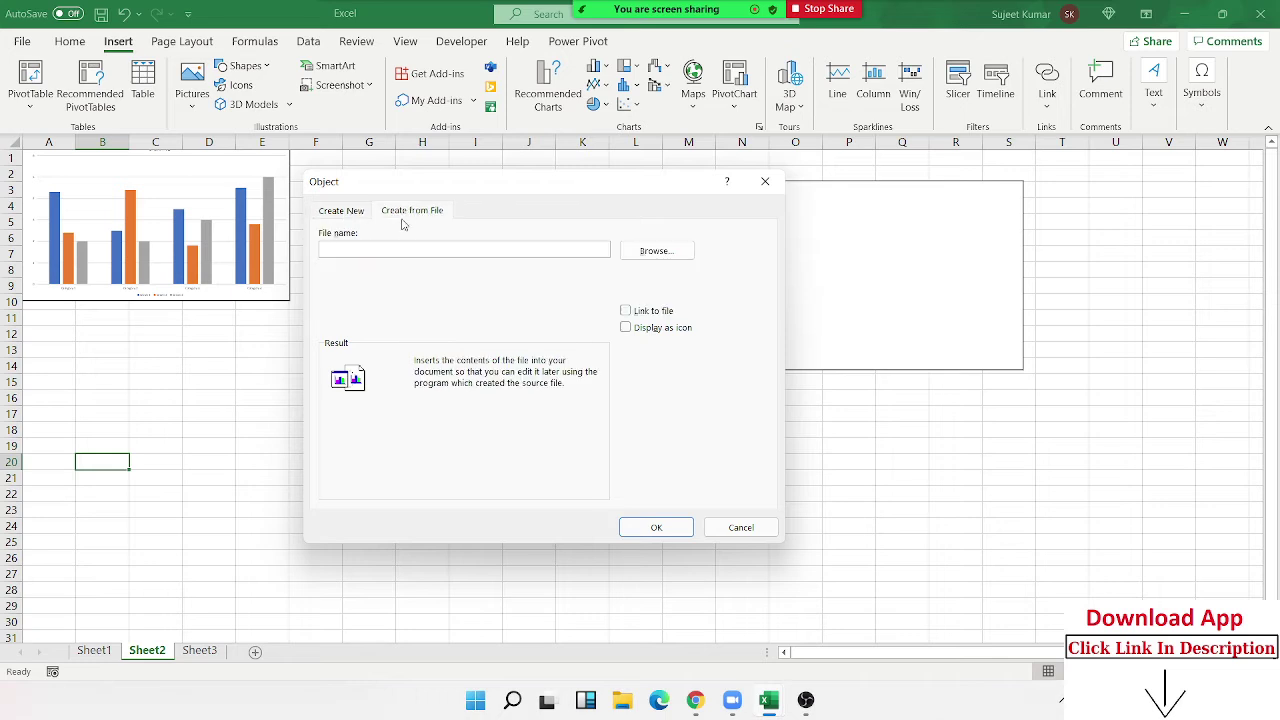
- Insert Dev.xlsx from the Desktop with Link to file ticked
left_click(656, 251)
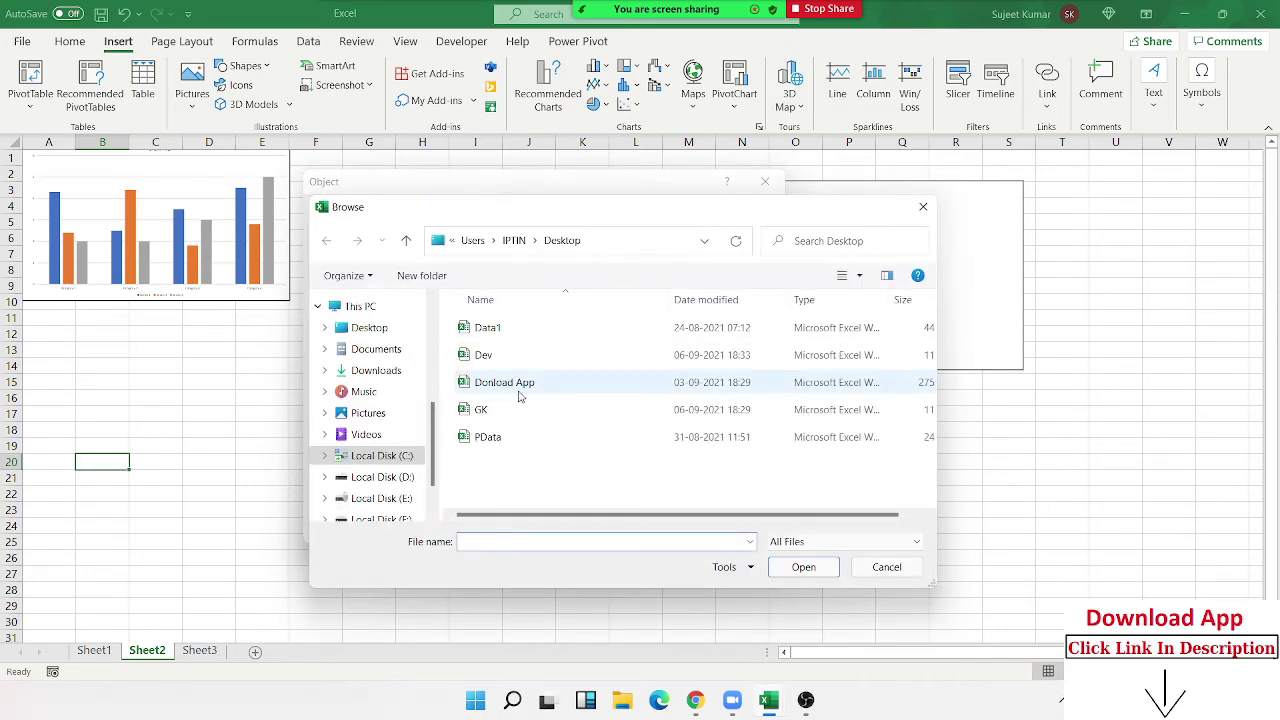
left_click(483, 355)
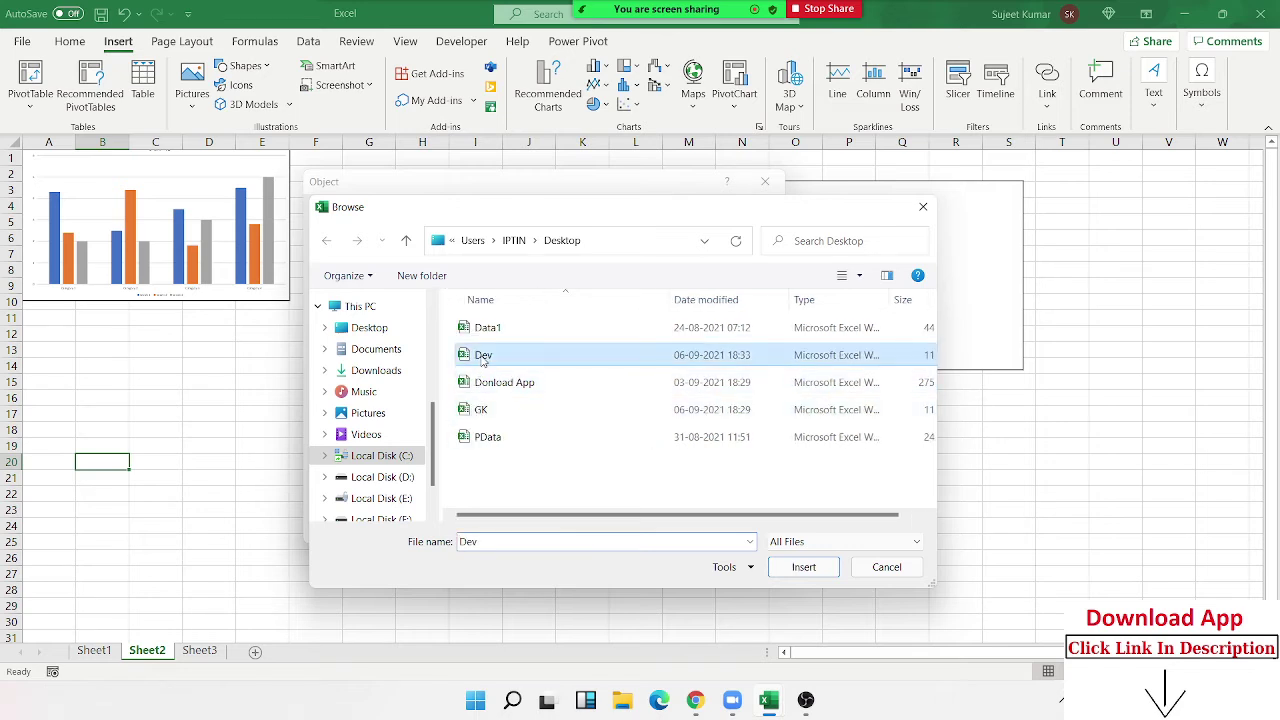
left_click(504, 410)
left_click(505, 356)
left_click(804, 567)
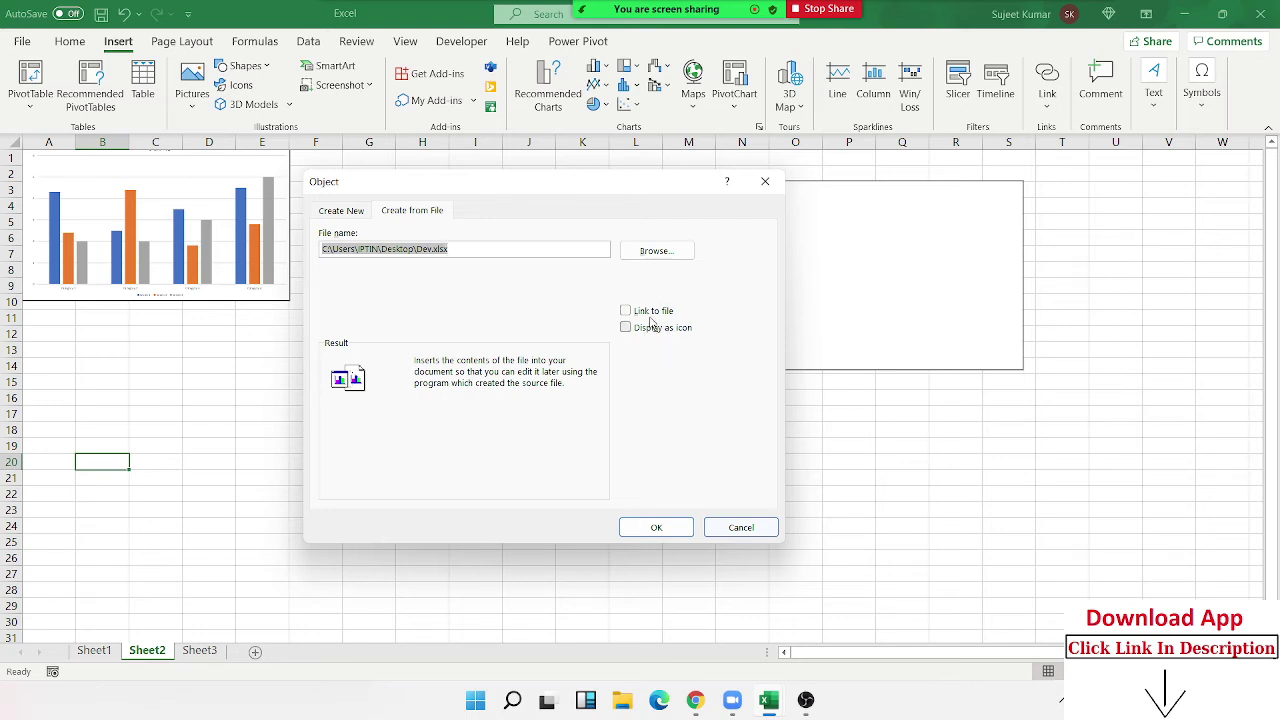
left_click(645, 312)
left_click(665, 530)
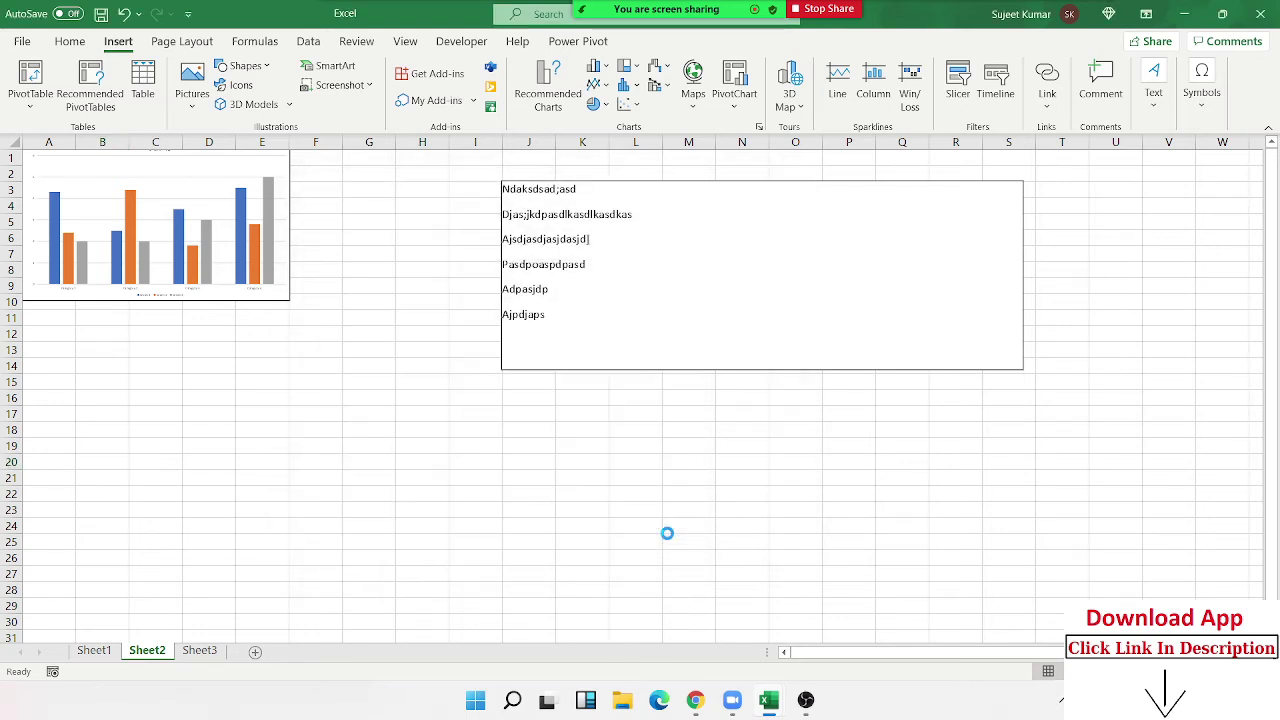
- Drag the Dev data table up to sit directly below the chart, then deselect it
scroll(371, 528, "down", 6)
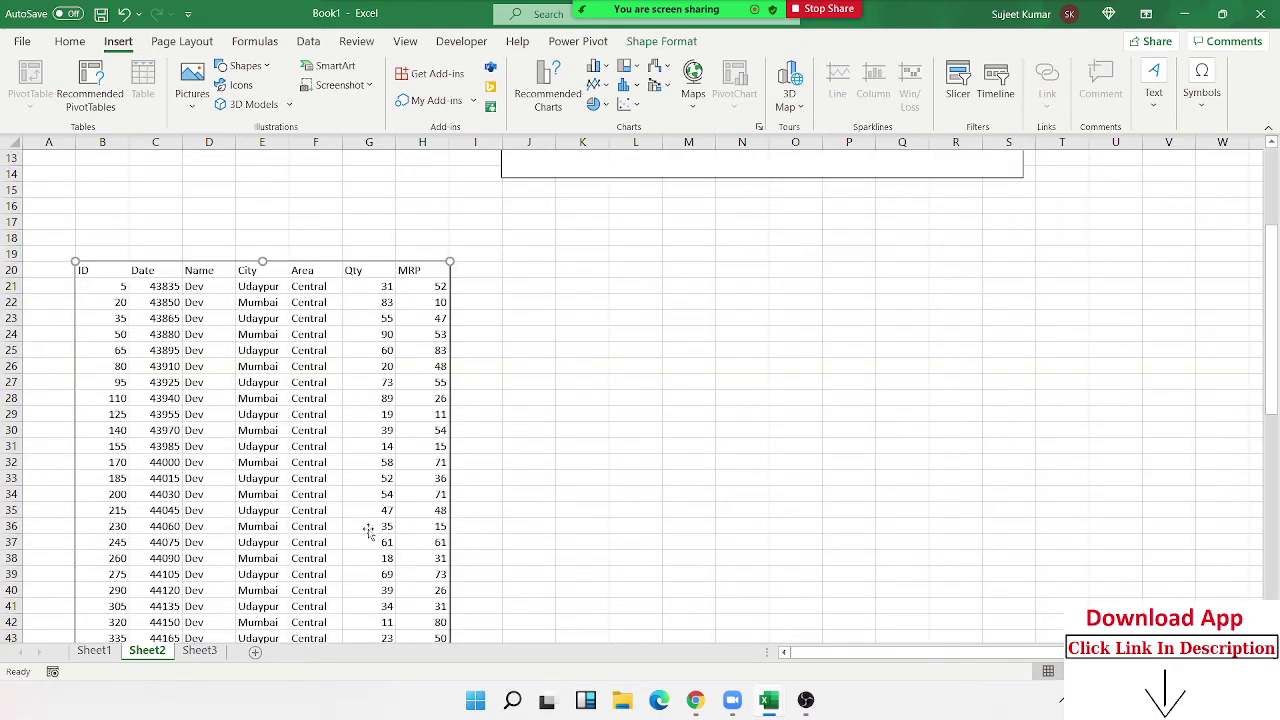
scroll(370, 522, "down", 7)
scroll(370, 519, "down", 3)
scroll(380, 505, "down", 4)
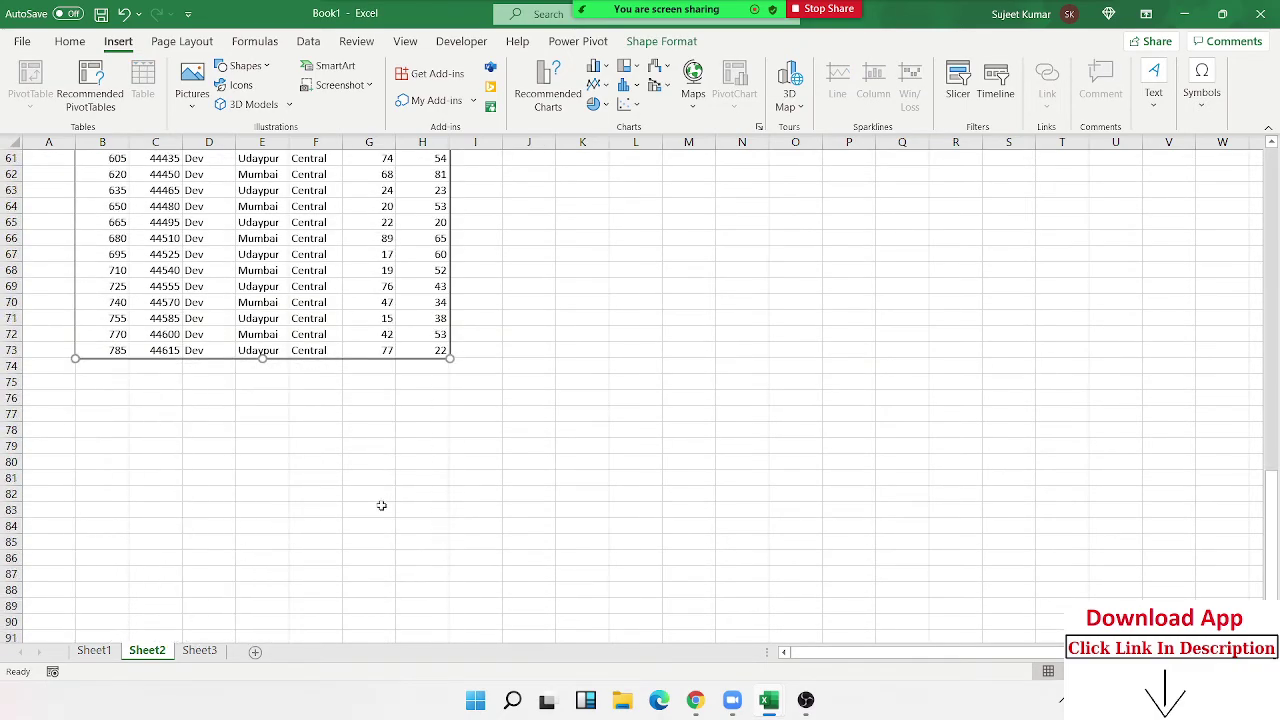
scroll(380, 505, "down", 2)
scroll(381, 506, "up", 9)
scroll(381, 506, "up", 6)
scroll(381, 506, "up", 7)
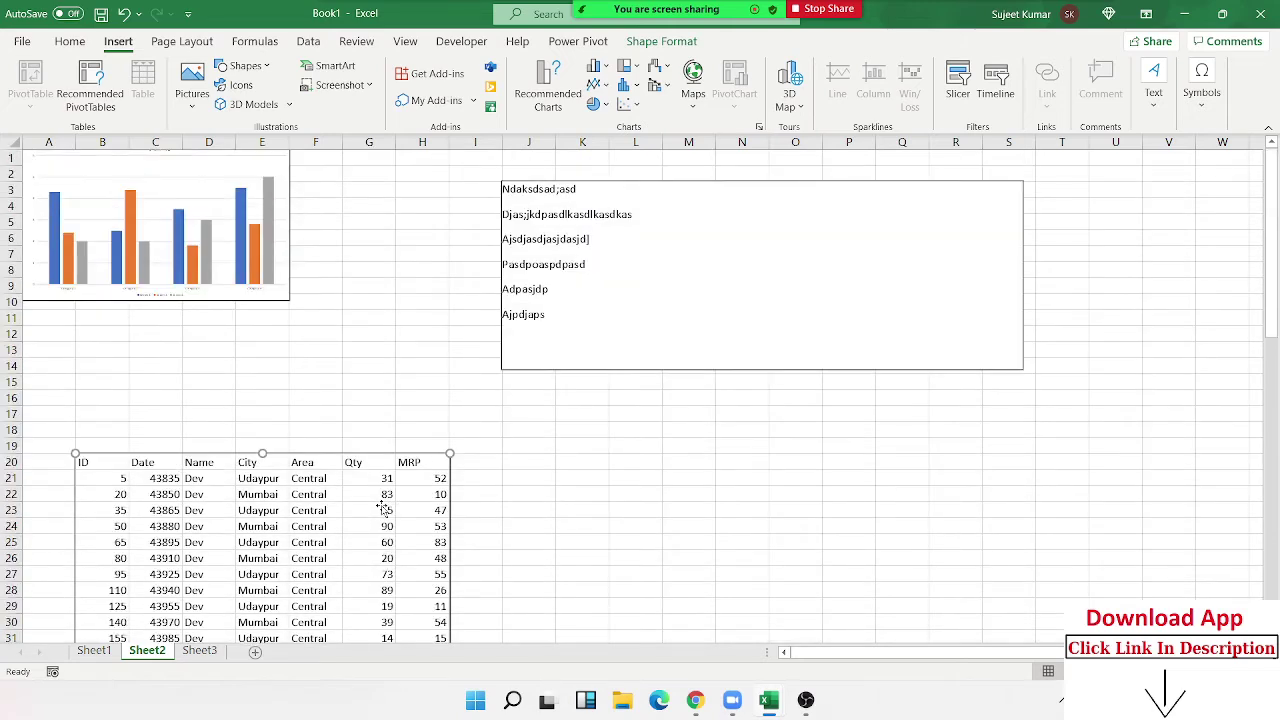
left_click_drag(384, 508, 327, 376)
left_click(556, 466)
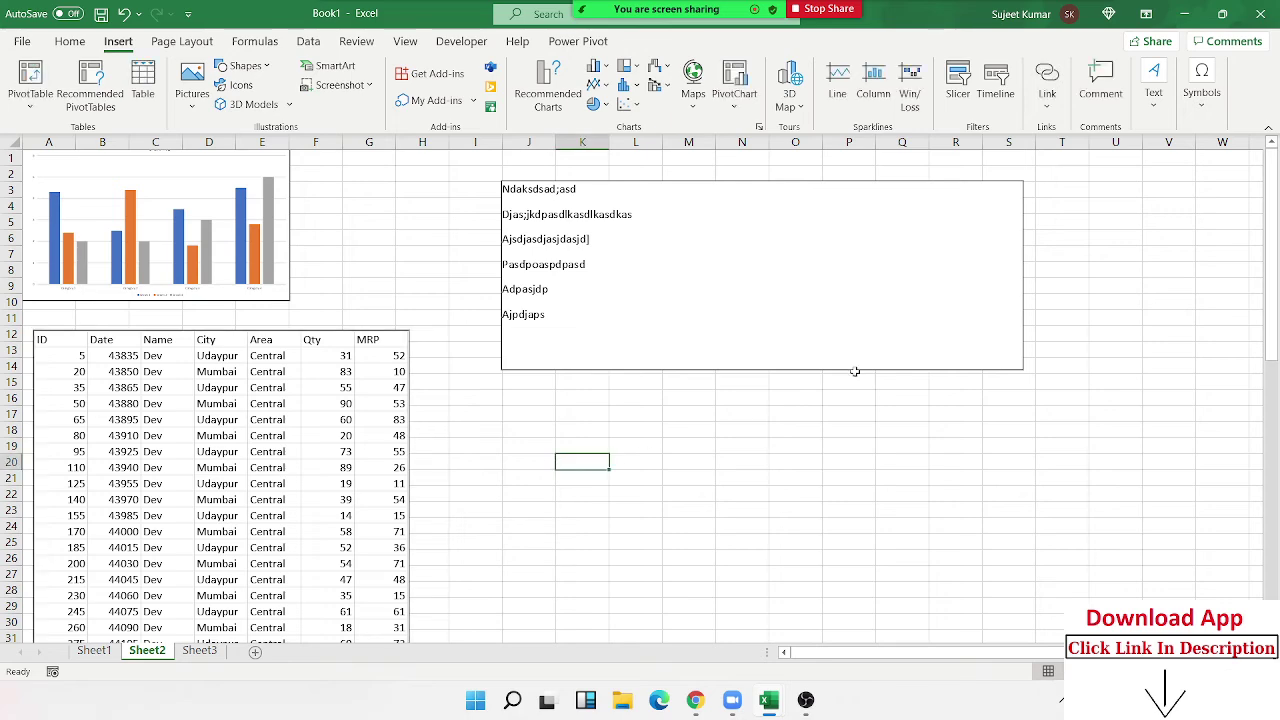
- Open the Object dialog's Create from File tab and browse for a file
left_click(1154, 80)
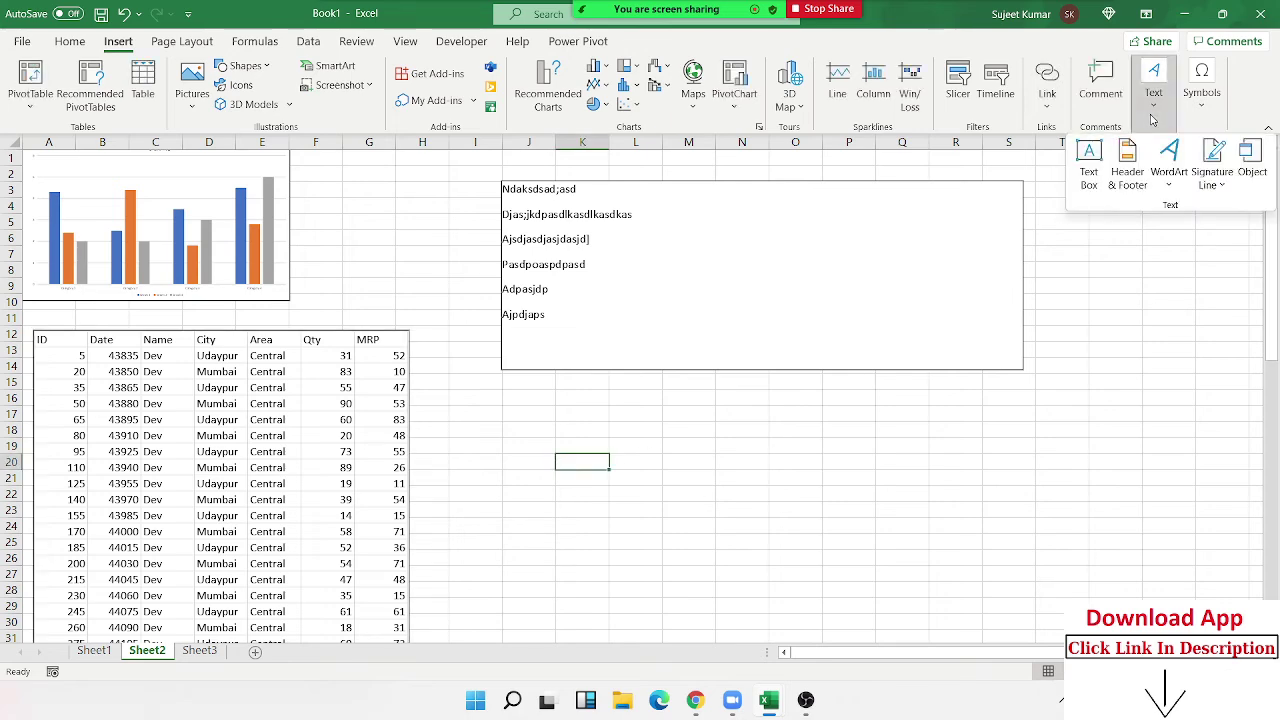
left_click(1257, 170)
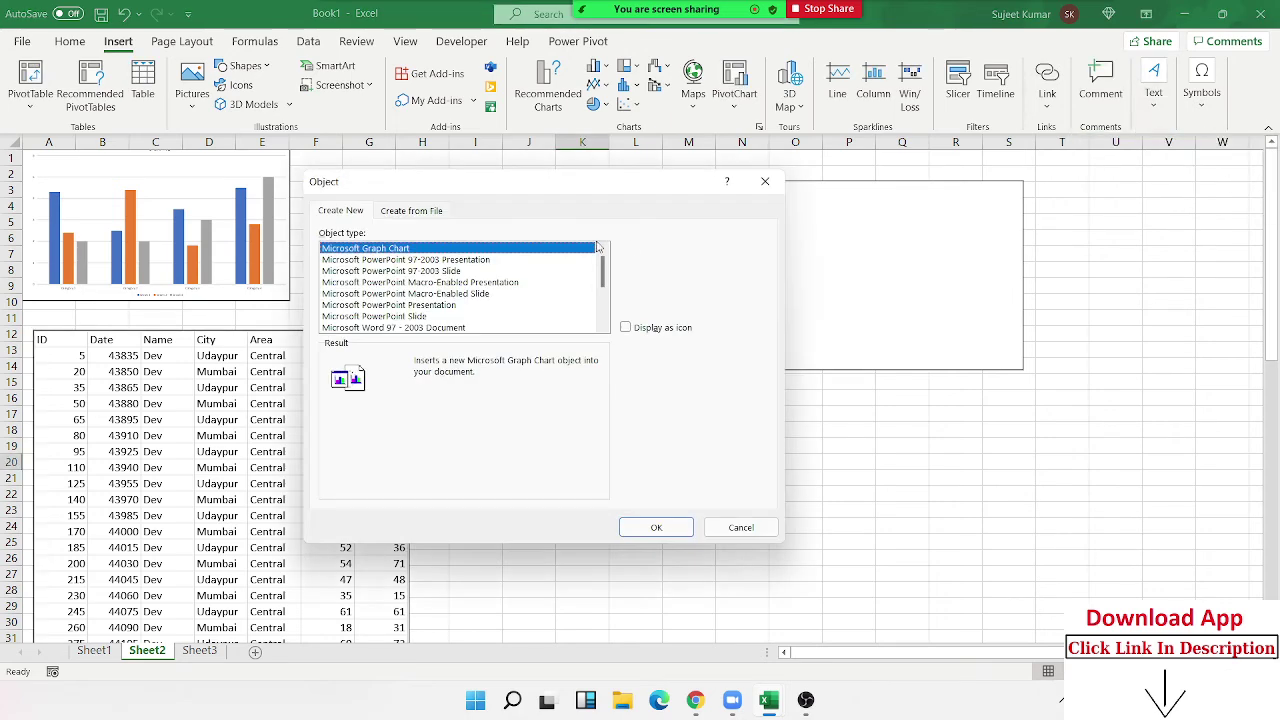
left_click(411, 210)
left_click(678, 251)
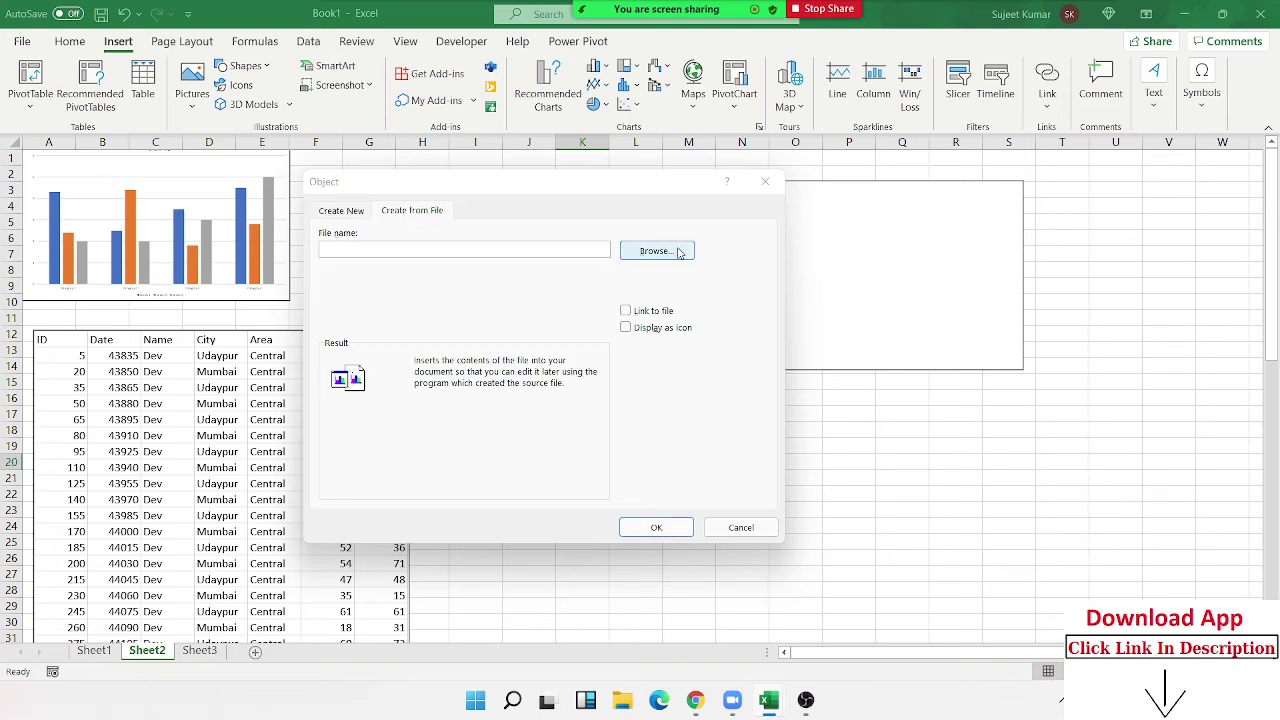
- Search Documents, Downloads and drives F, E and D before opening the Desktop folder
left_click(398, 350)
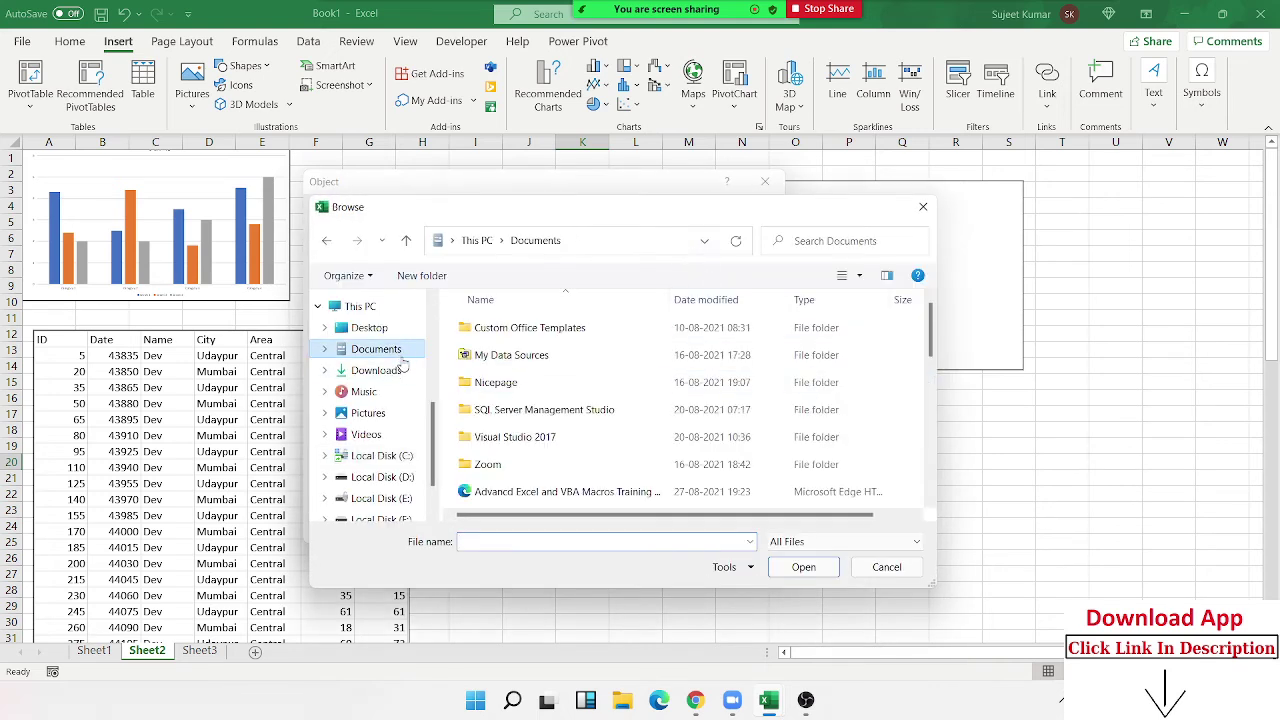
scroll(592, 358, "down", 2)
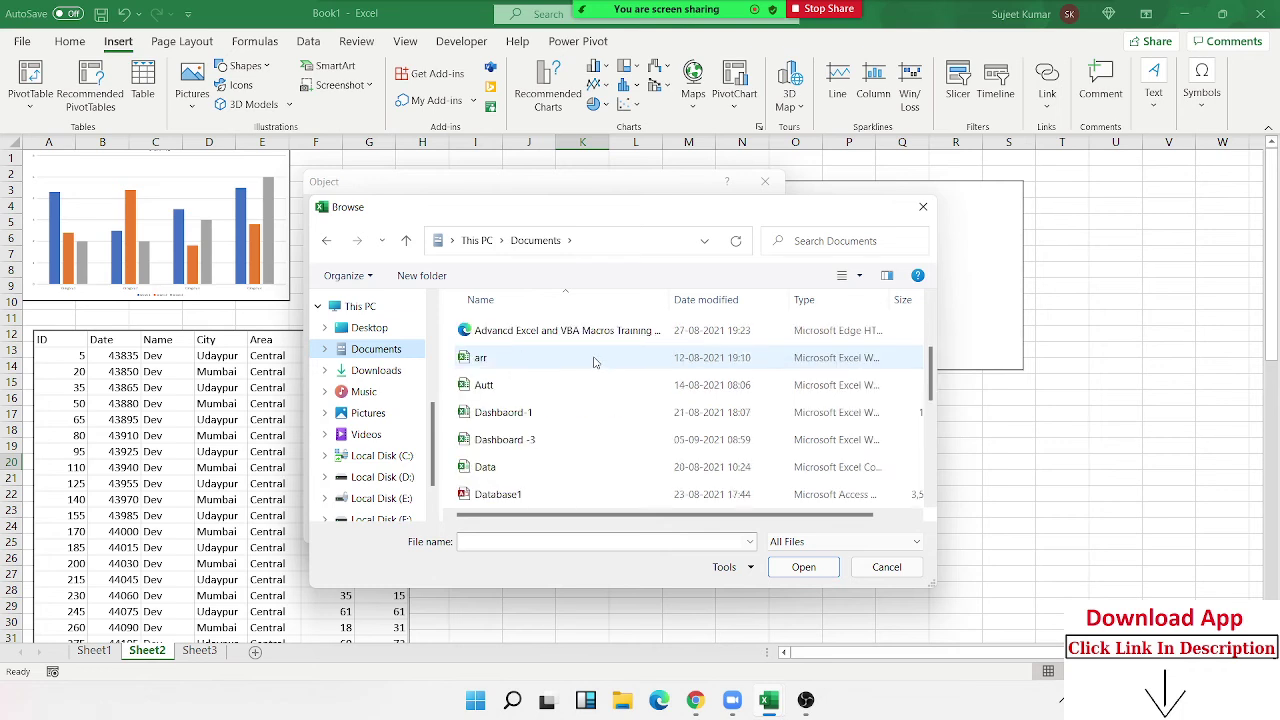
scroll(594, 362, "down", 2)
scroll(596, 366, "down", 1)
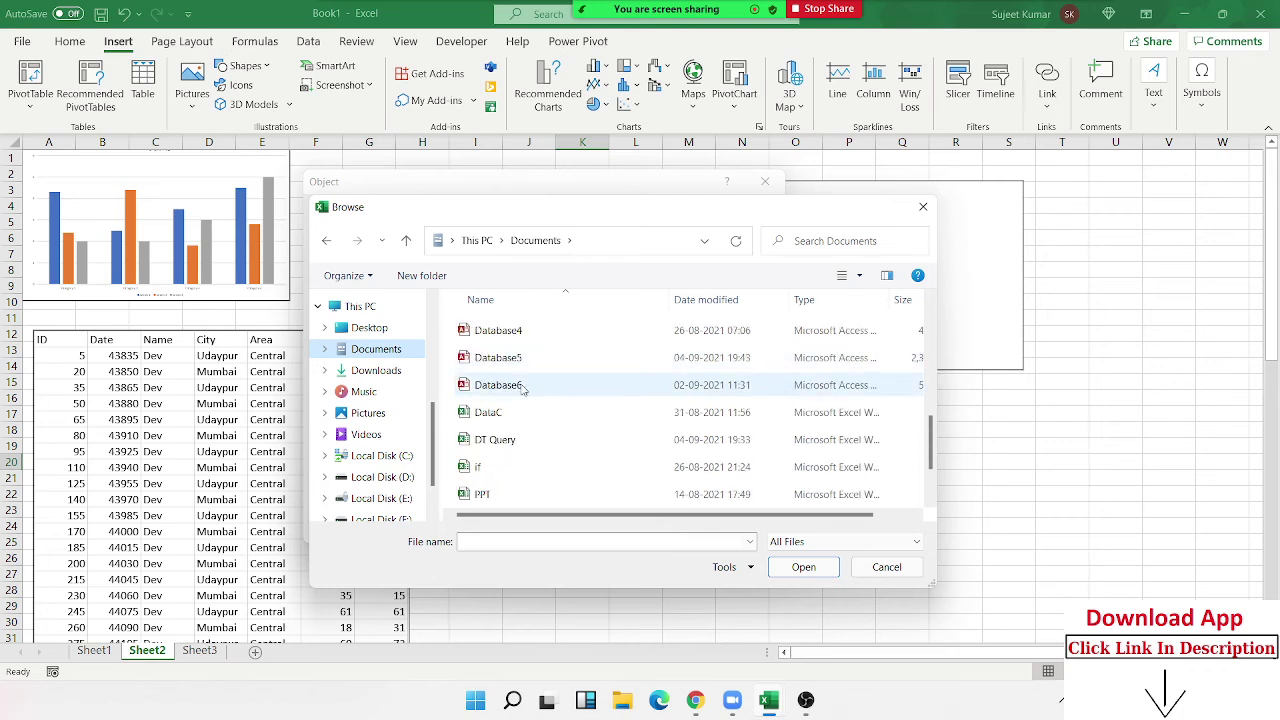
scroll(524, 388, "down", 2)
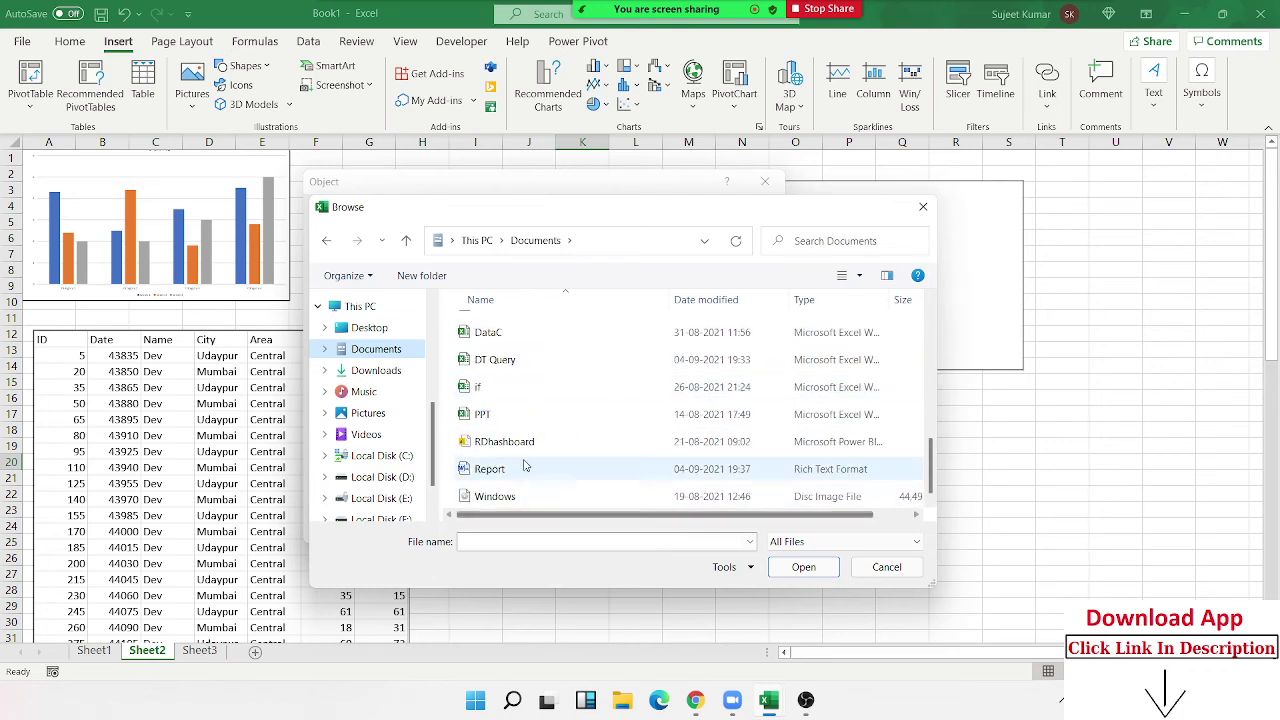
scroll(563, 463, "up", 2)
left_click(388, 372)
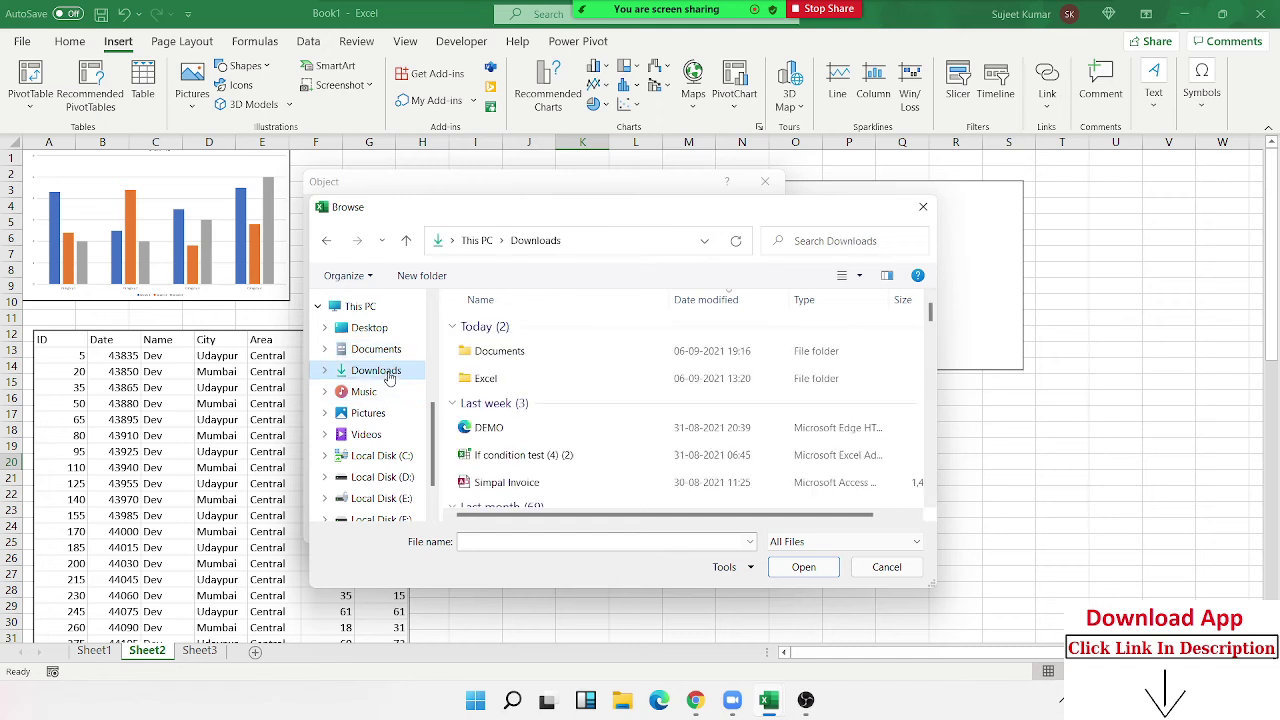
scroll(377, 460, "down", 1)
left_click(379, 494)
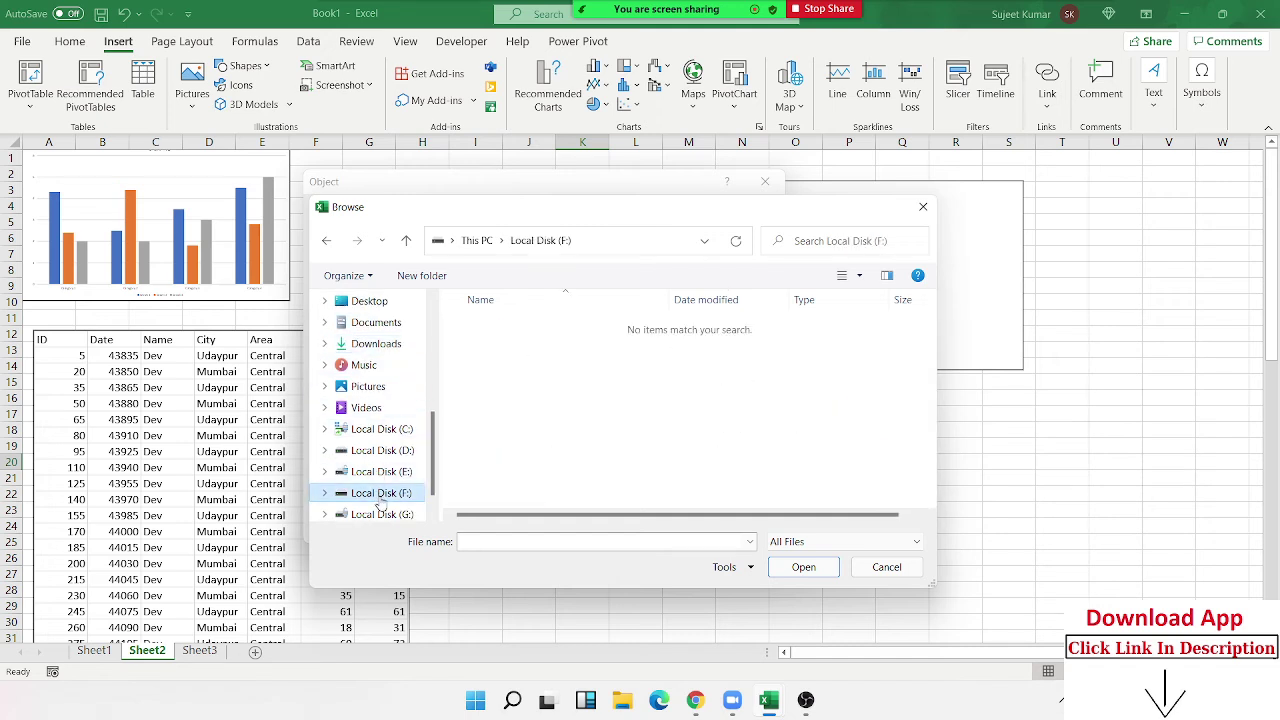
scroll(385, 495, "down", 1)
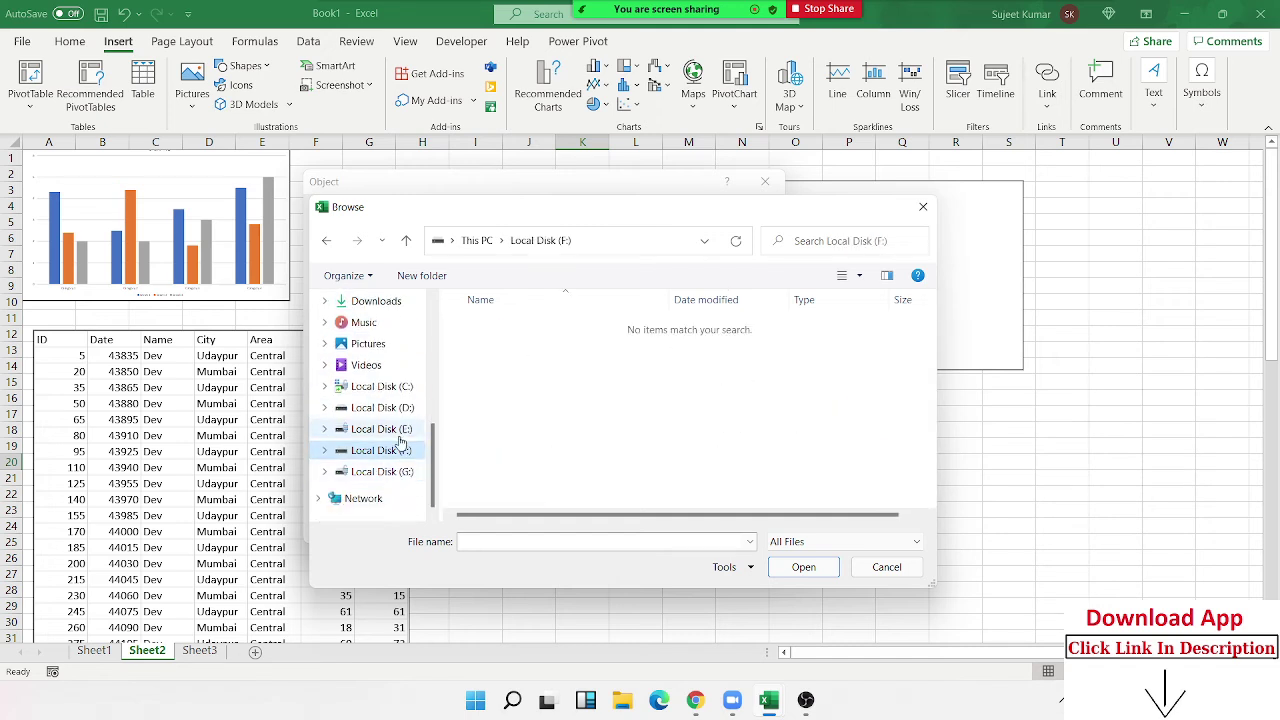
left_click(399, 436)
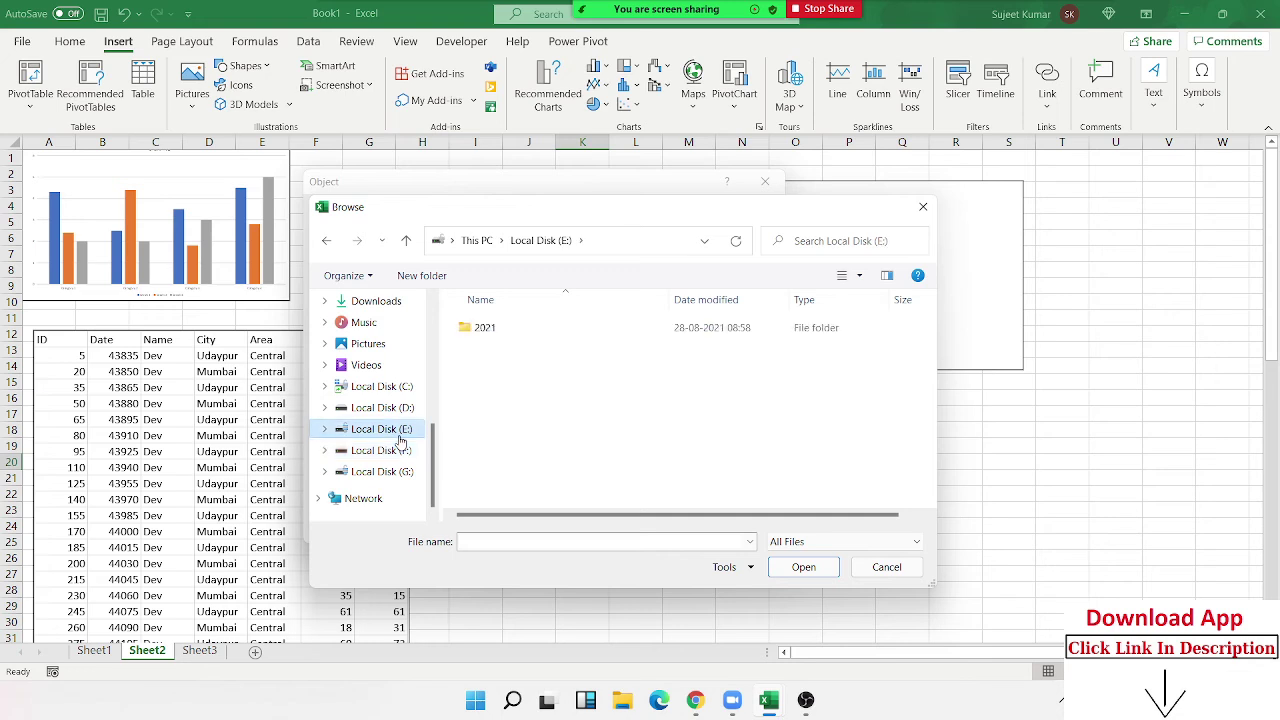
double_click(493, 332)
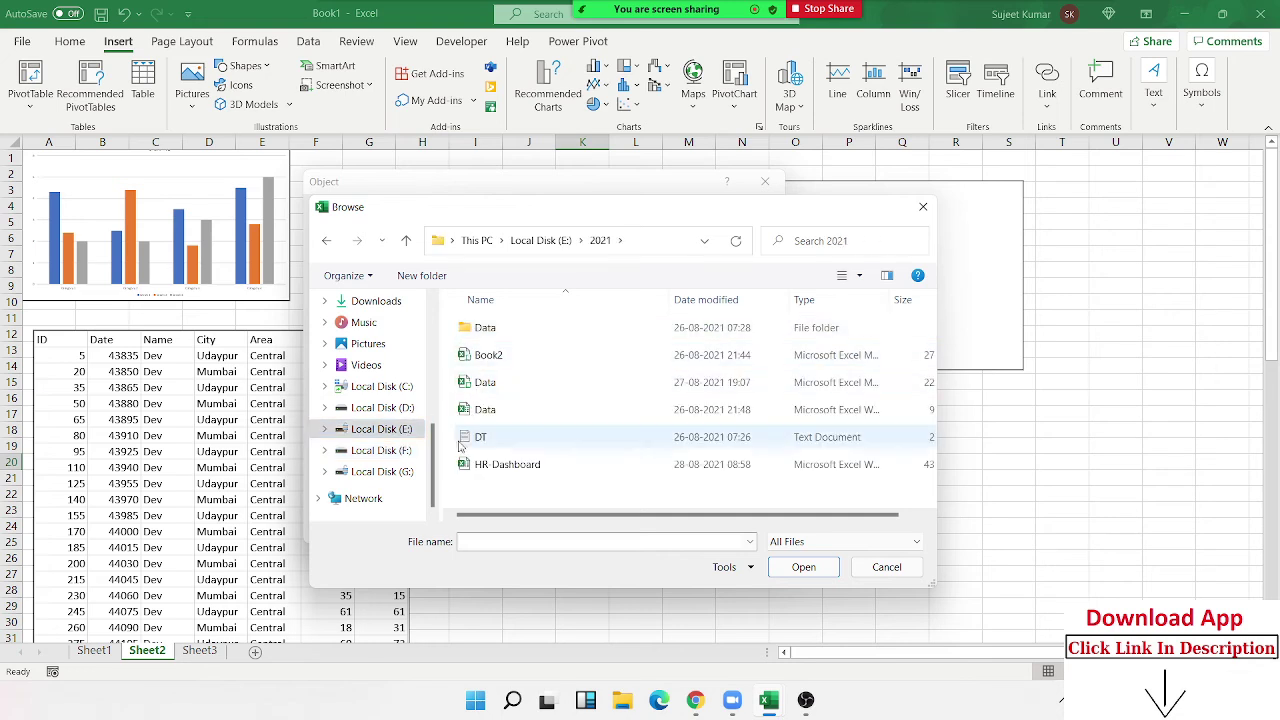
left_click(399, 412)
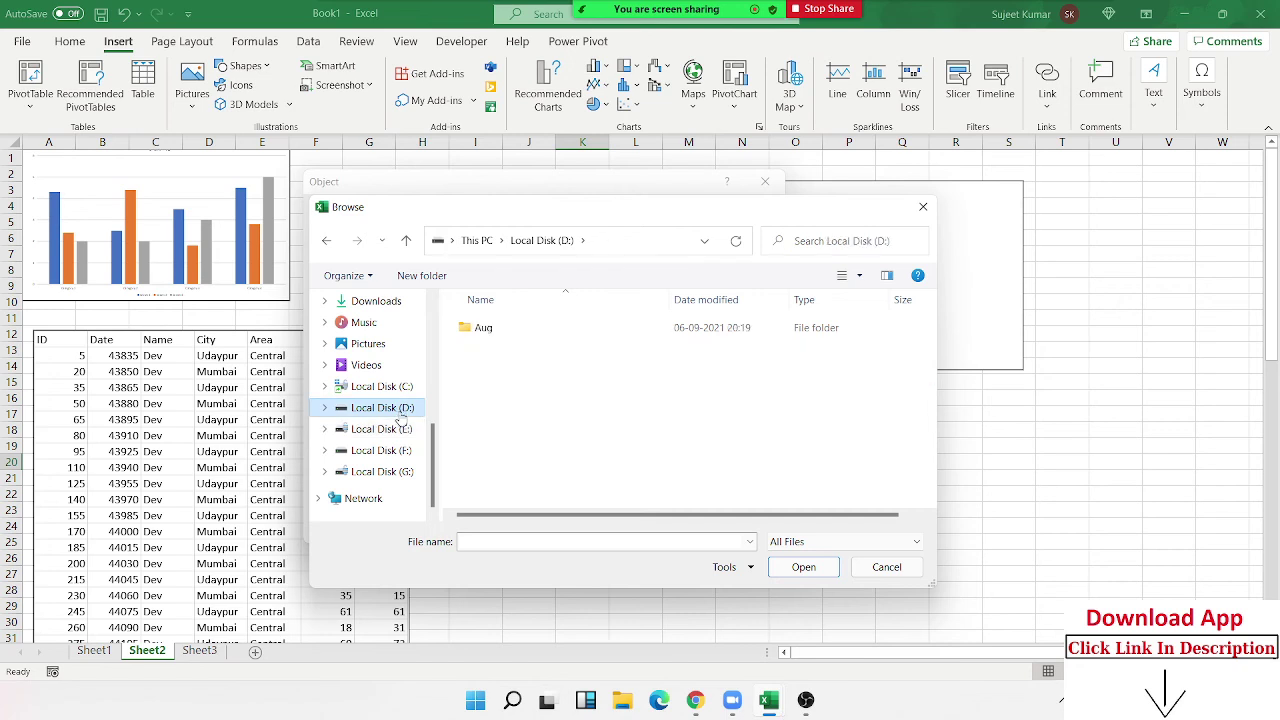
scroll(405, 385, "up", 1)
scroll(389, 392, "up", 1)
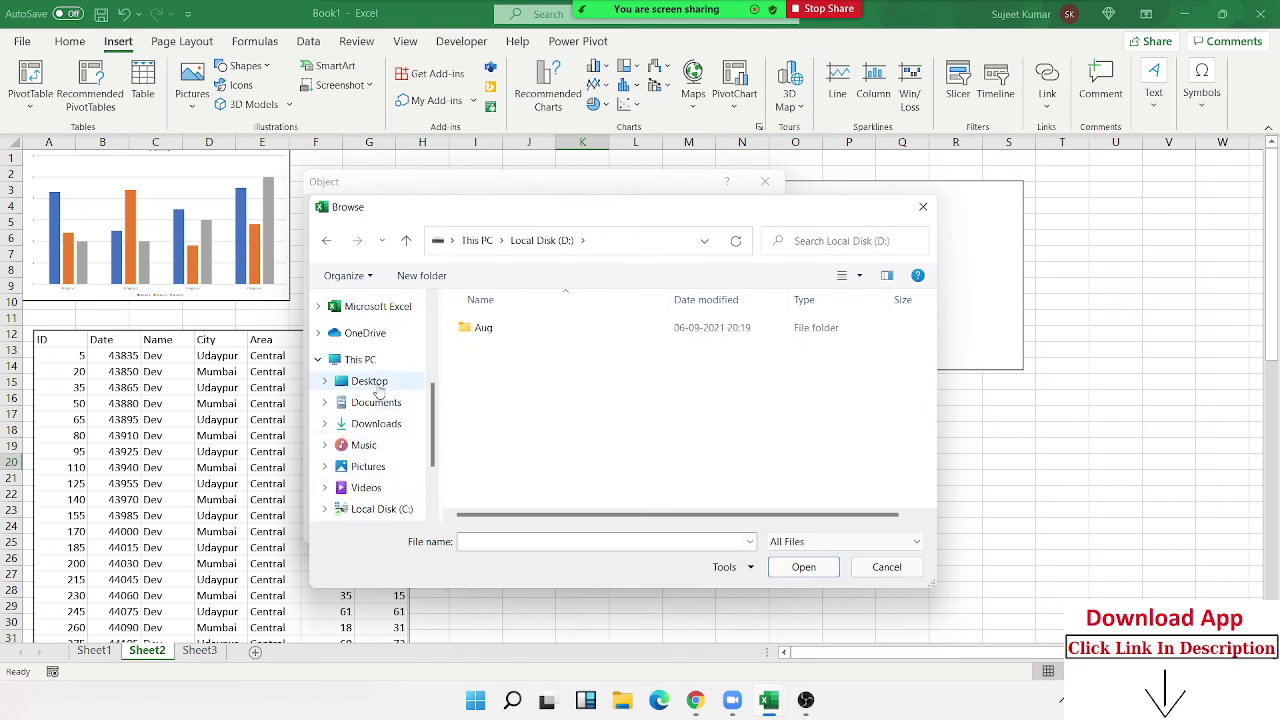
left_click(378, 389)
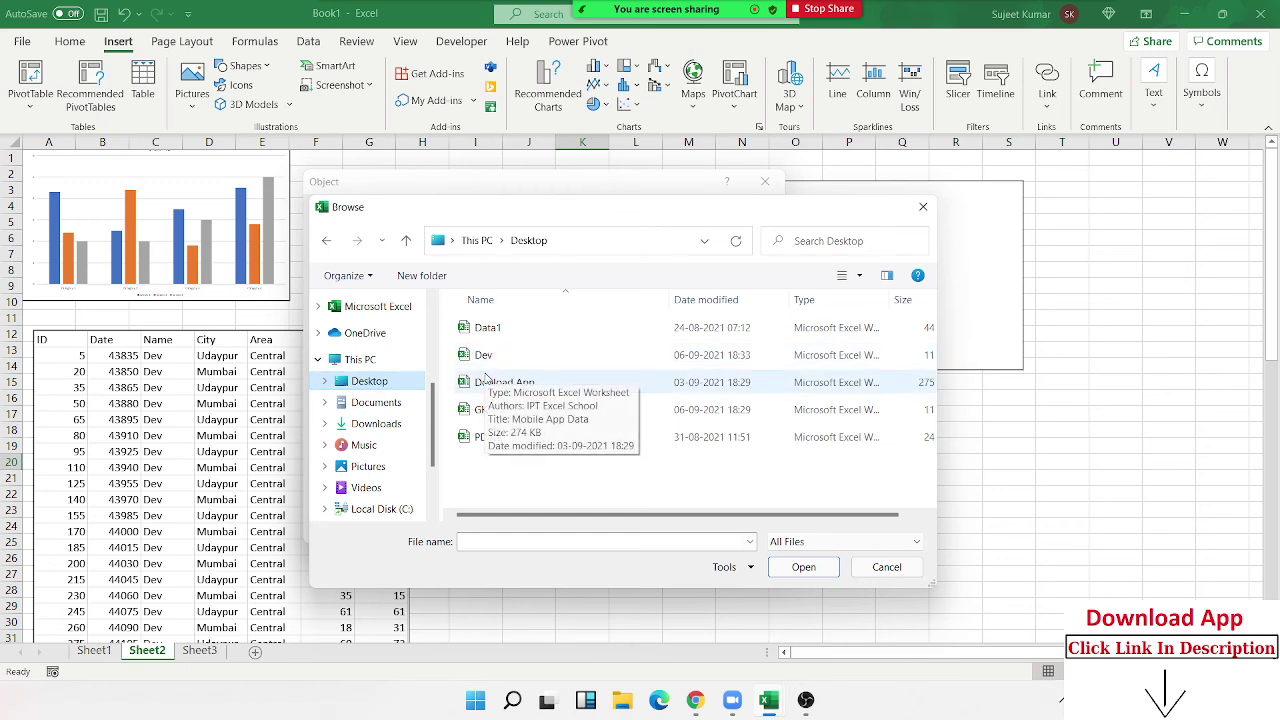
- Insert Donload App.xlsx with Link to file and Display as icon ticked
left_click(492, 383)
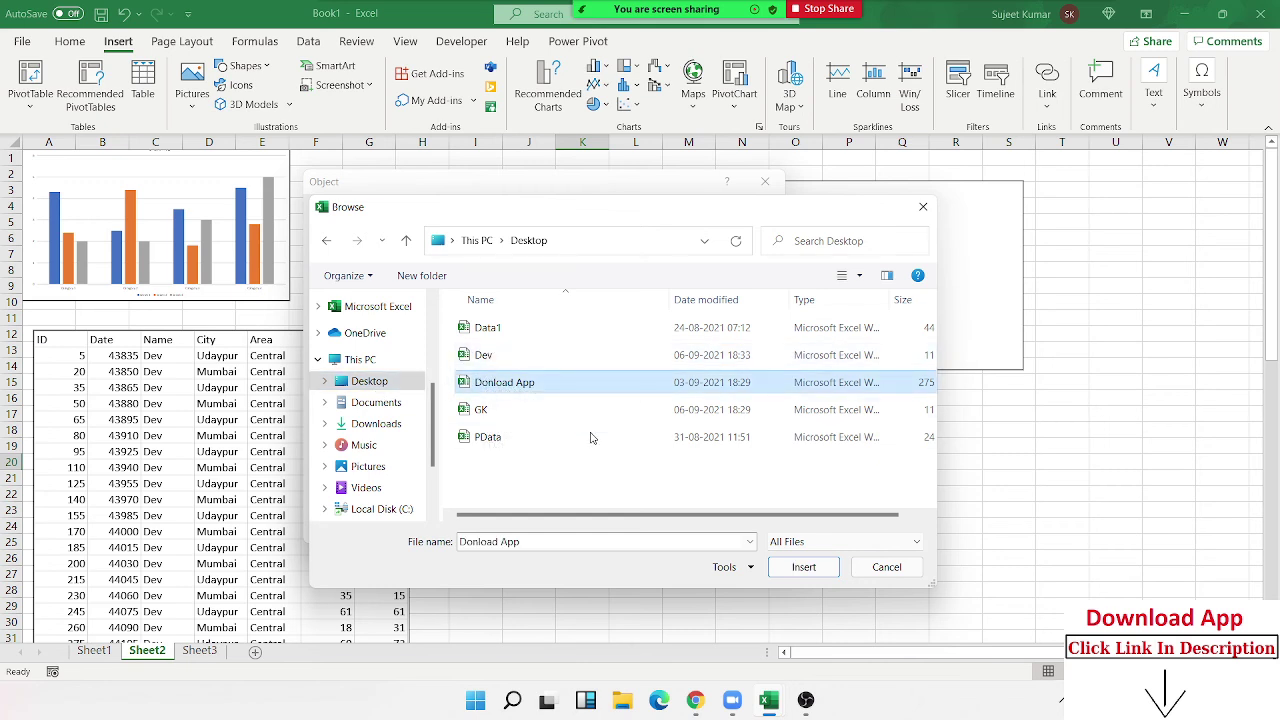
left_click(804, 567)
left_click(654, 311)
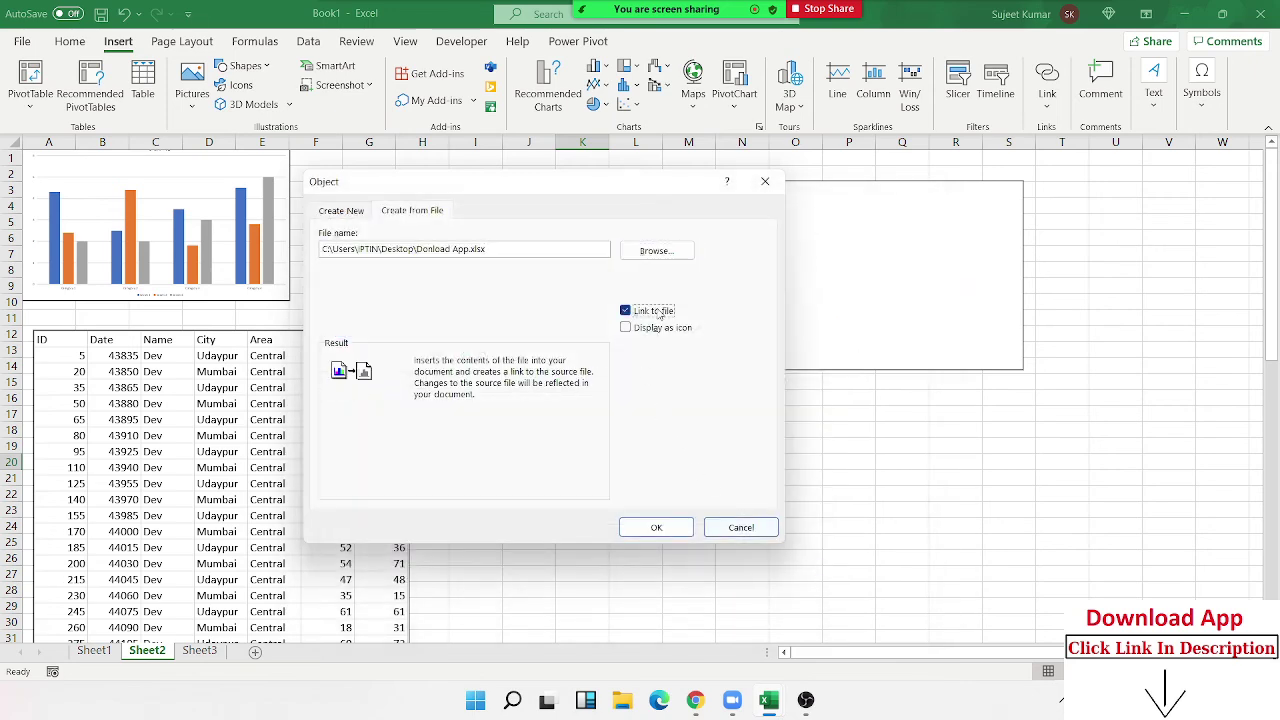
left_click(651, 330)
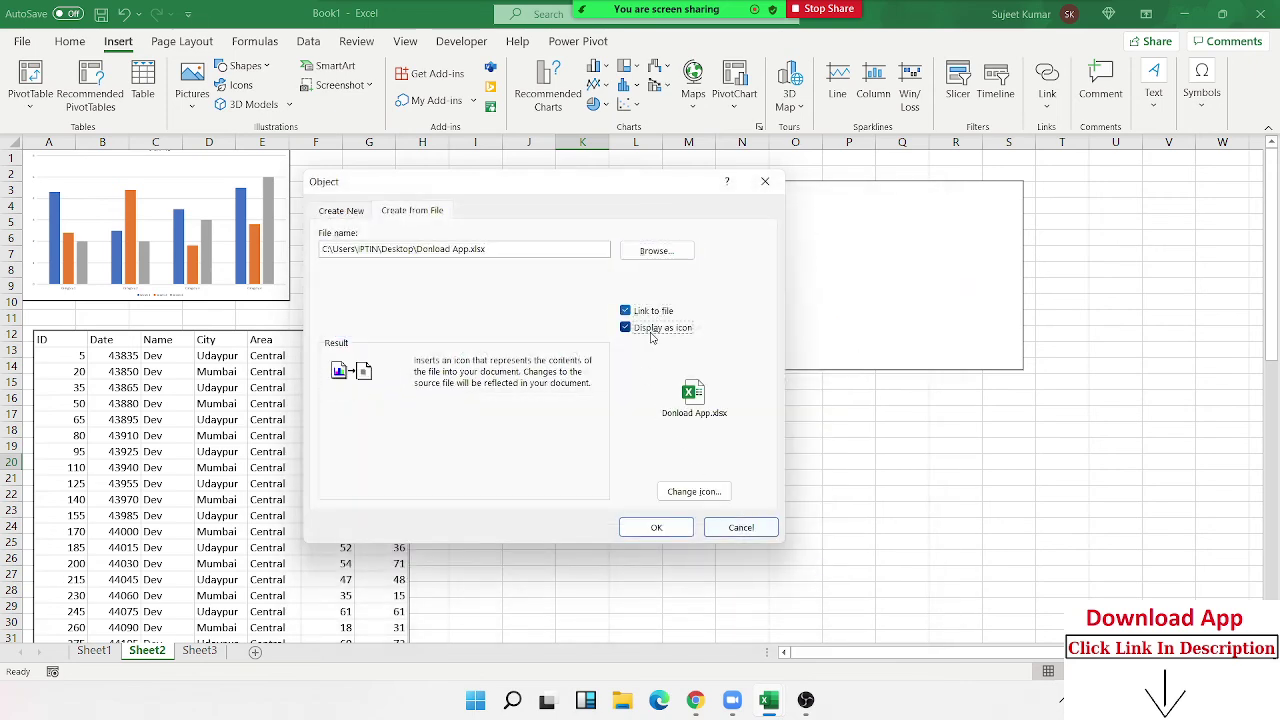
left_click(656, 527)
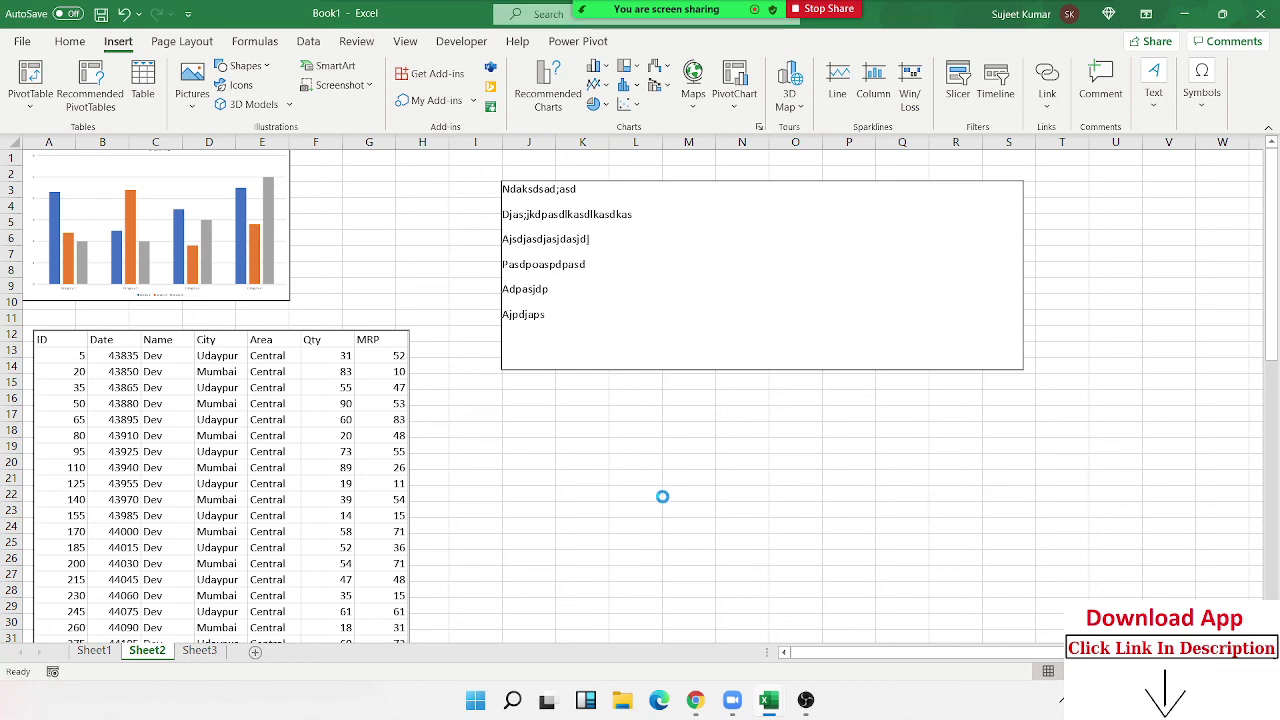
- Drag the linked Donload App.xlsx icon under the text box near columns O–P, then deselect it
left_click_drag(616, 495, 862, 450)
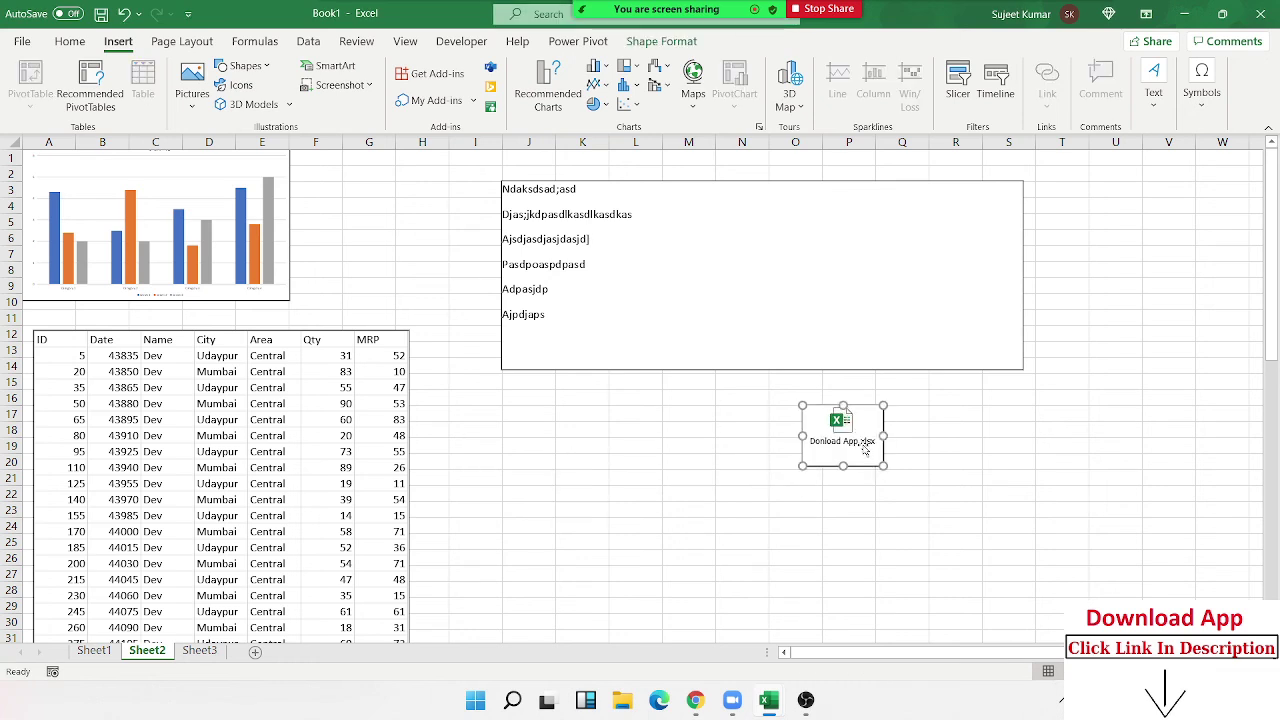
left_click(794, 500)
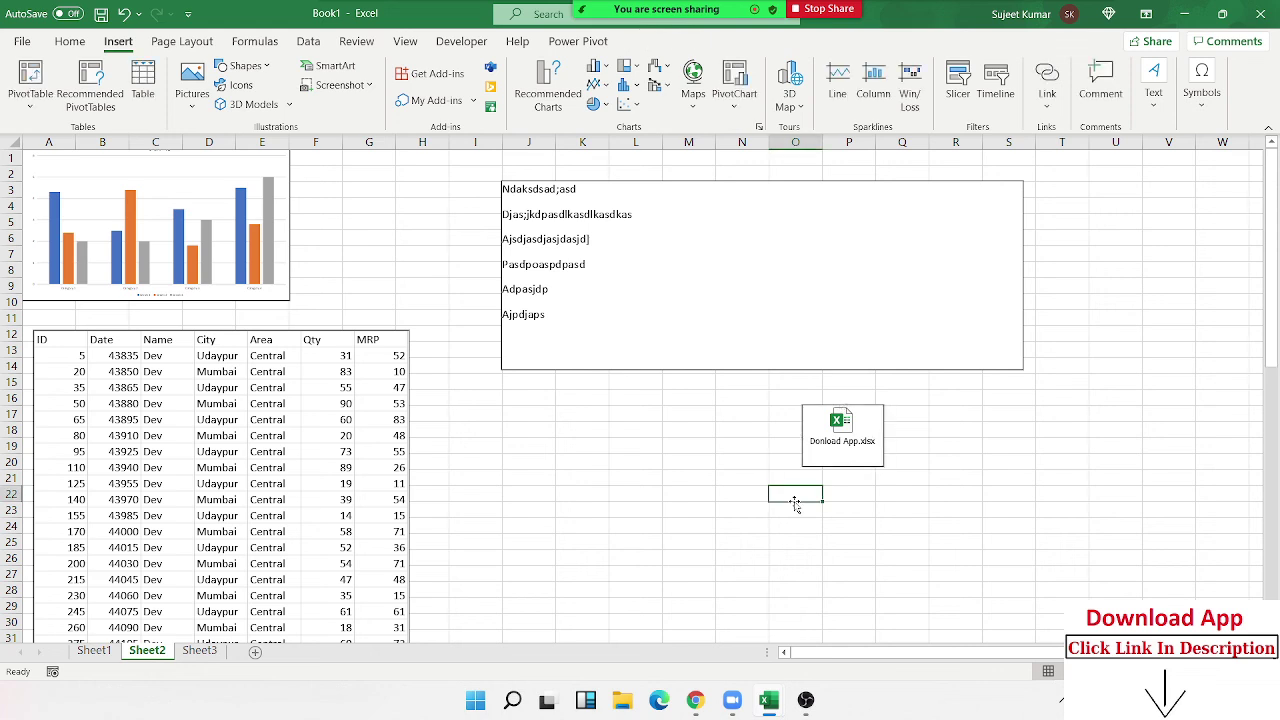
left_click(980, 459)
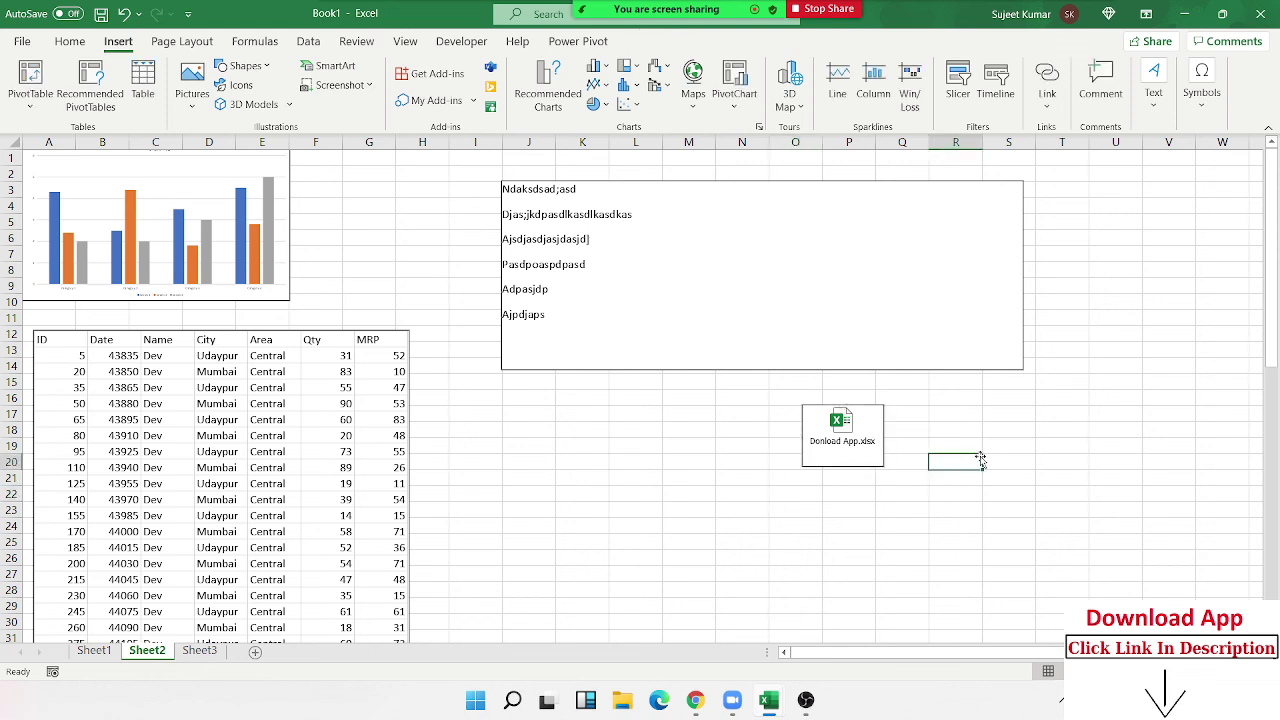